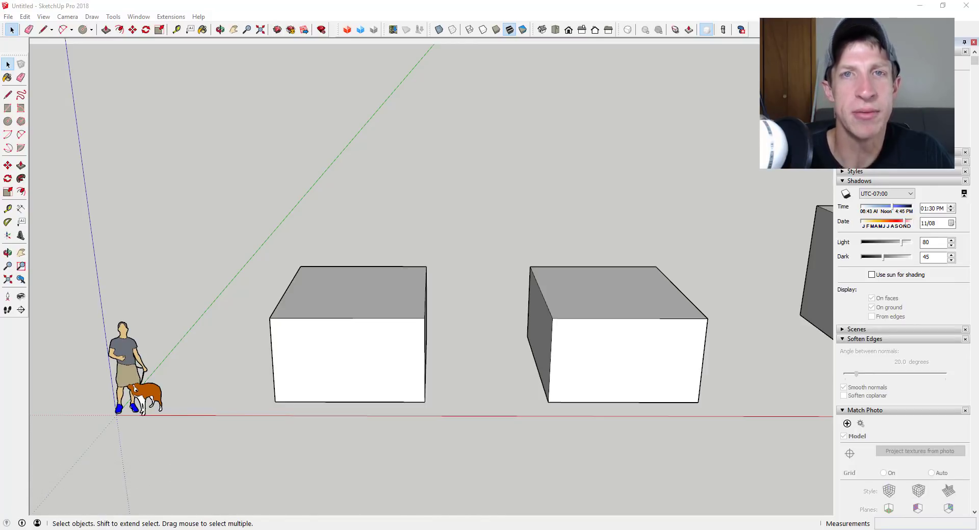
# Orbit the view slightly around the two plain boxes
pyautogui.moveTo(683, 233); pyautogui.dragTo(670, 230, button='middle')
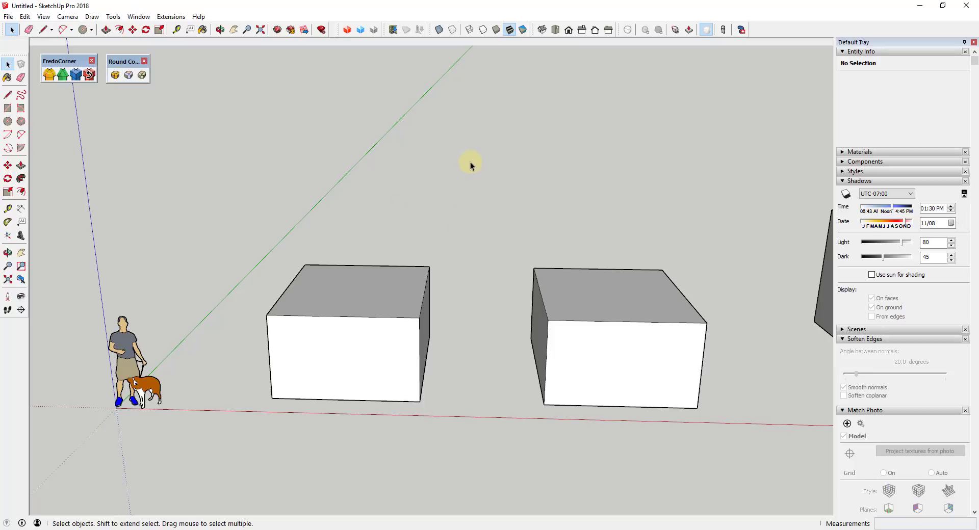
# Frame the boxes and window-select the whole first box with its edges
pyautogui.scroll(-3, 470, 163)
pyautogui.scroll(-1, 468, 286)
pyautogui.moveTo(468, 286); pyautogui.dragTo(461, 295, button='middle')
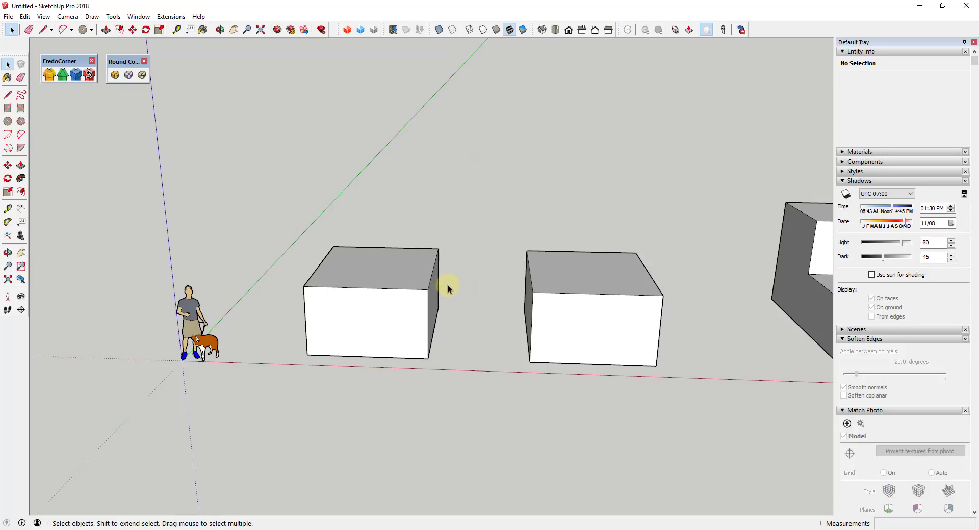
pyautogui.click(346, 314)
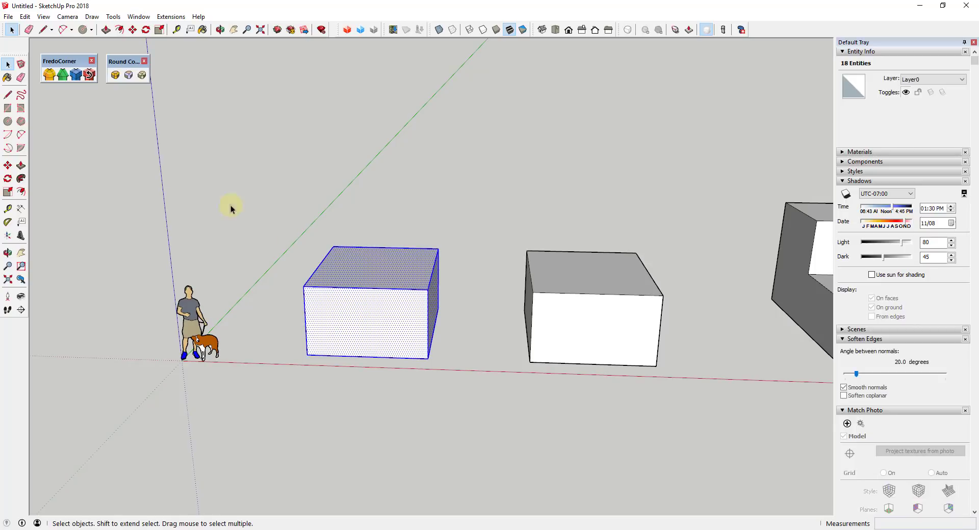
pyautogui.moveTo(418, 239); pyautogui.dragTo(530, 245, button='middle')
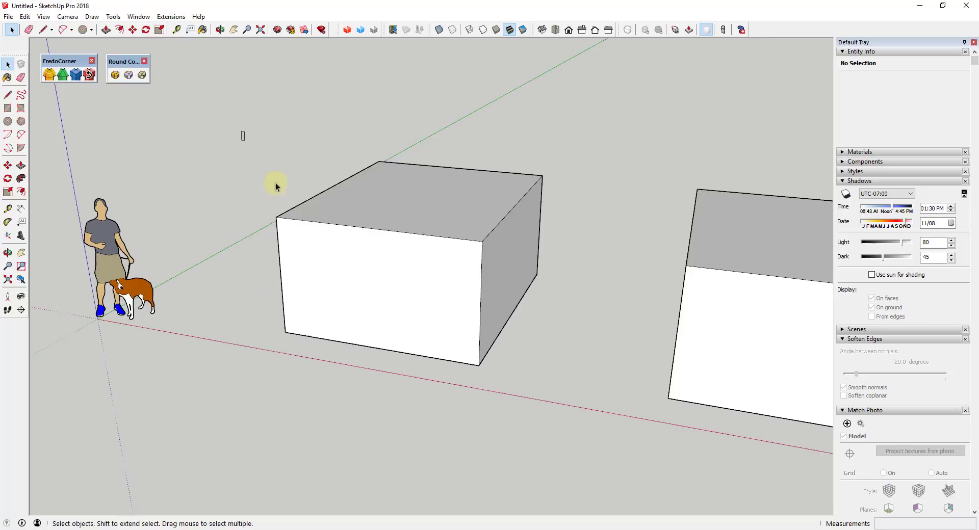
pyautogui.moveTo(276, 186); pyautogui.dragTo(599, 402)
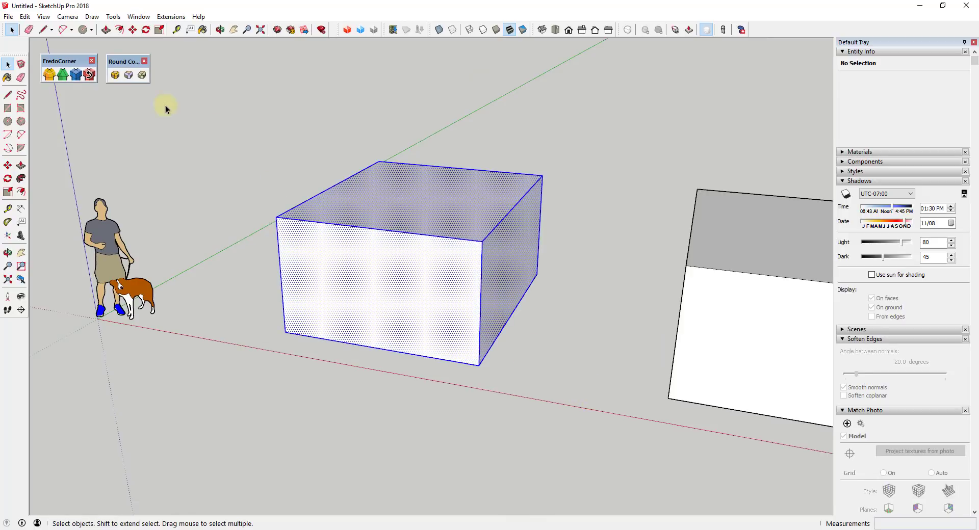
# Round all the first box's edges with Round Corner at 6" offset and 6 segments
pyautogui.click(114, 75)
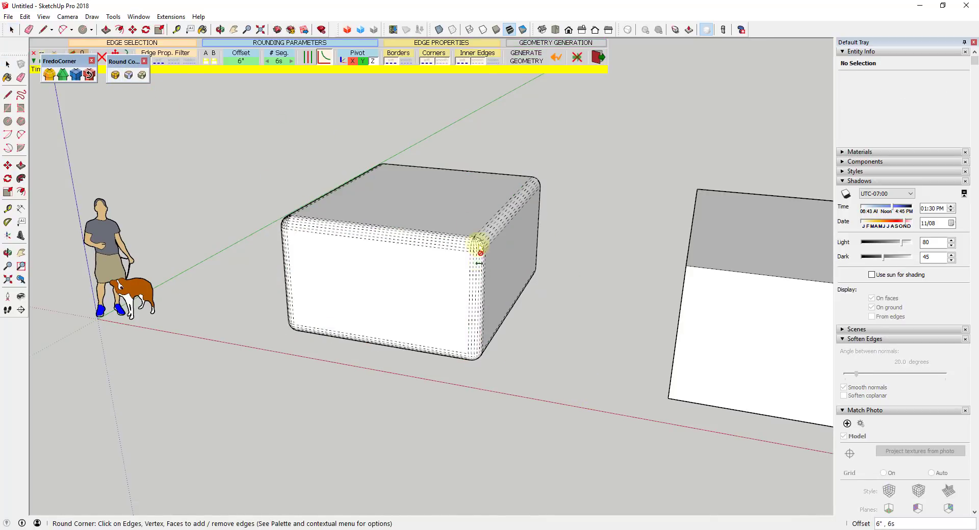
pyautogui.scroll(6, 475, 244)
pyautogui.moveTo(469, 257); pyautogui.dragTo(508, 228, button='middle')
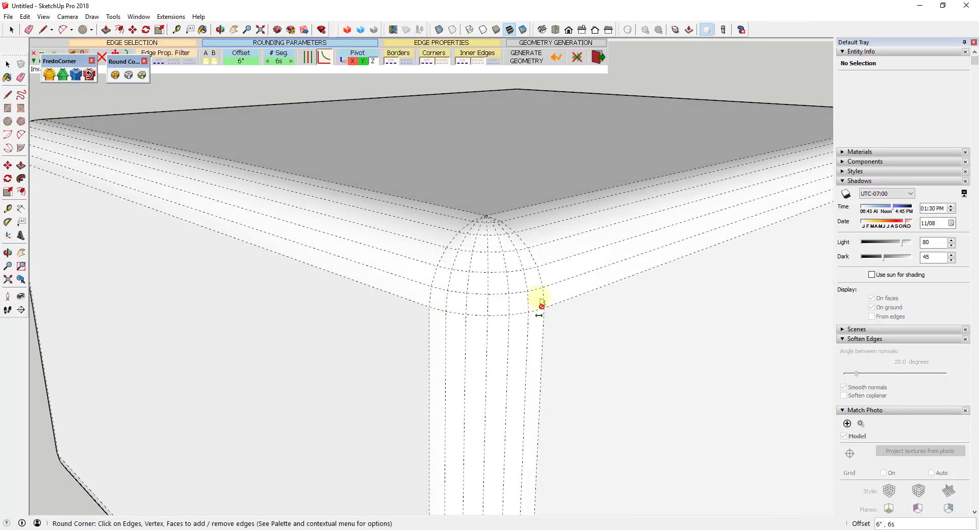
pyautogui.scroll(-6, 490, 282)
pyautogui.moveTo(520, 280); pyautogui.dragTo(614, 283, button='middle')
pyautogui.moveTo(506, 271); pyautogui.dragTo(607, 279, button='middle')
pyautogui.scroll(3, 607, 280)
pyautogui.scroll(4, 374, 202)
pyautogui.scroll(-10, 375, 201)
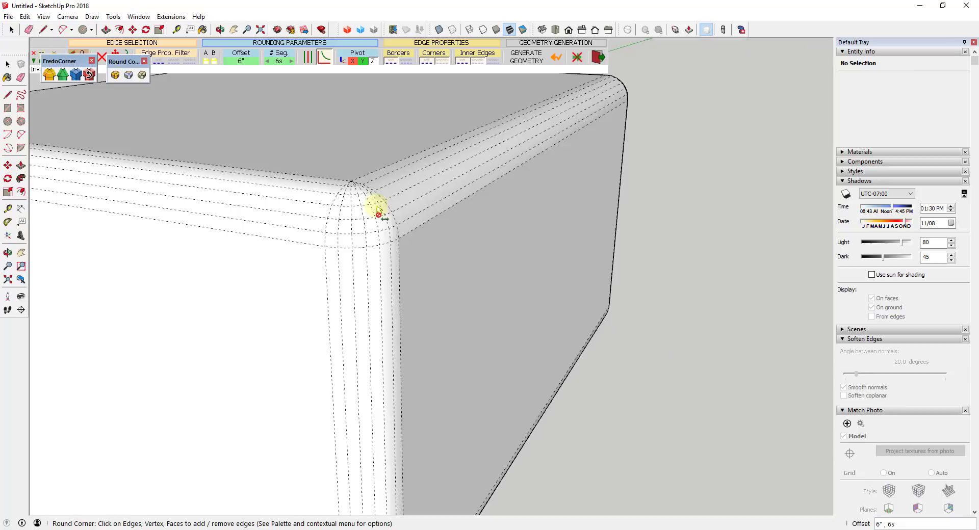
pyautogui.press('space')
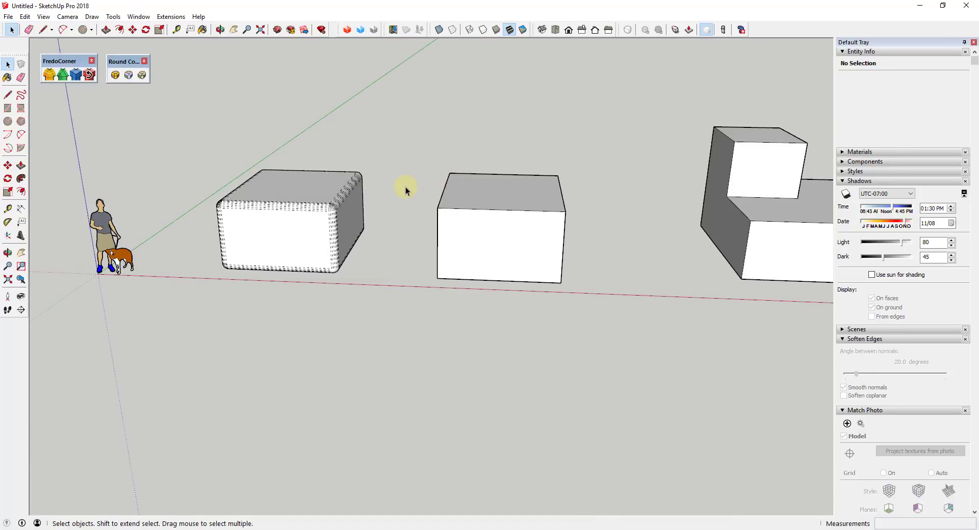
# Round the middle box's edges with FredoCorner Round at 6" offset, 10 segments
pyautogui.moveTo(400, 140); pyautogui.dragTo(641, 333)
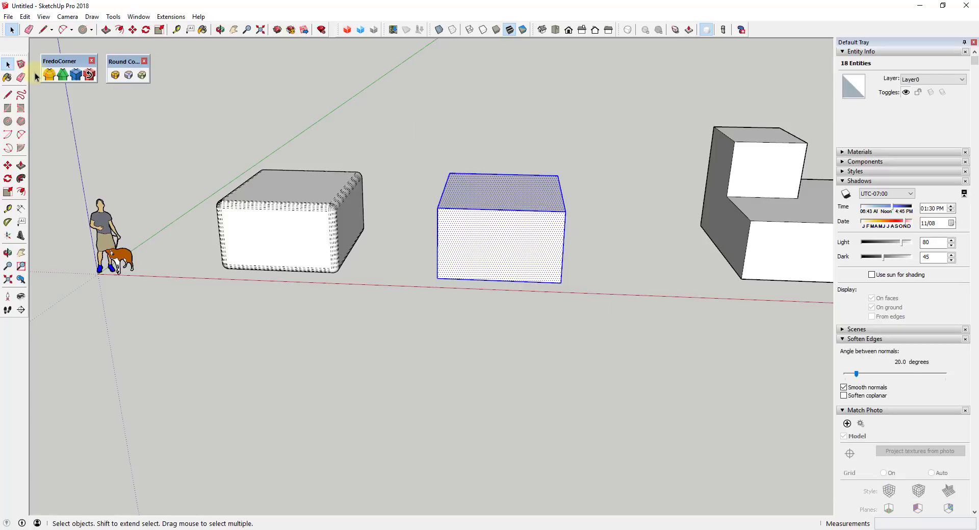
pyautogui.click(50, 76)
pyautogui.scroll(5, 427, 210)
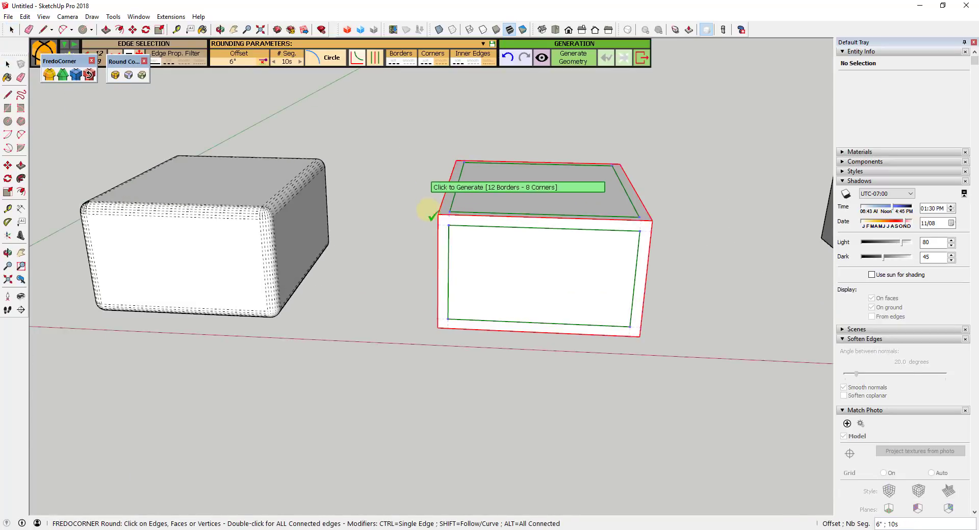
pyautogui.click(410, 239)
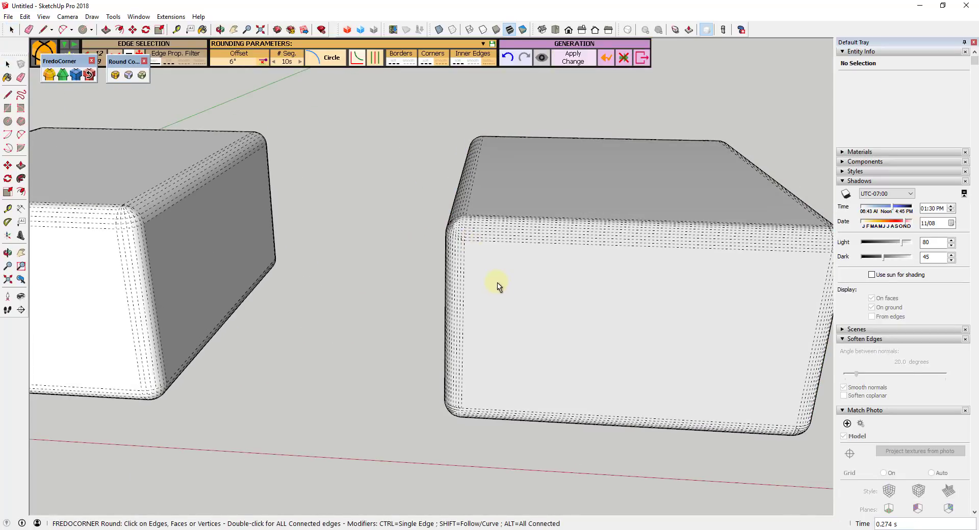
pyautogui.moveTo(498, 284)
pyautogui.mouseDown(button='middle')
pyautogui.moveTo(519, 281)
pyautogui.moveTo(503, 277)
pyautogui.mouseUp(button='middle')
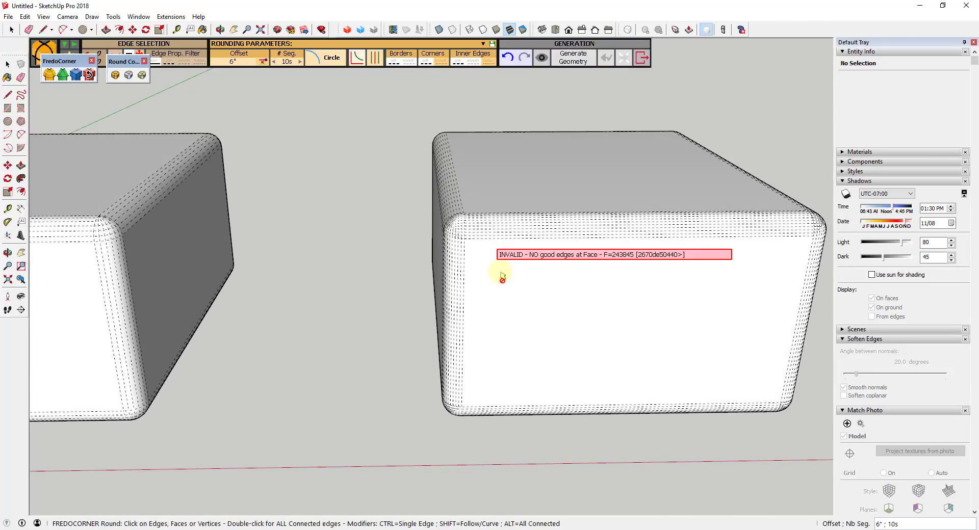
pyautogui.press('space')
# Move the rounded middle box left, right beside the first box
pyautogui.tripleClick(500, 271)
pyautogui.press('m')
pyautogui.click(501, 271)
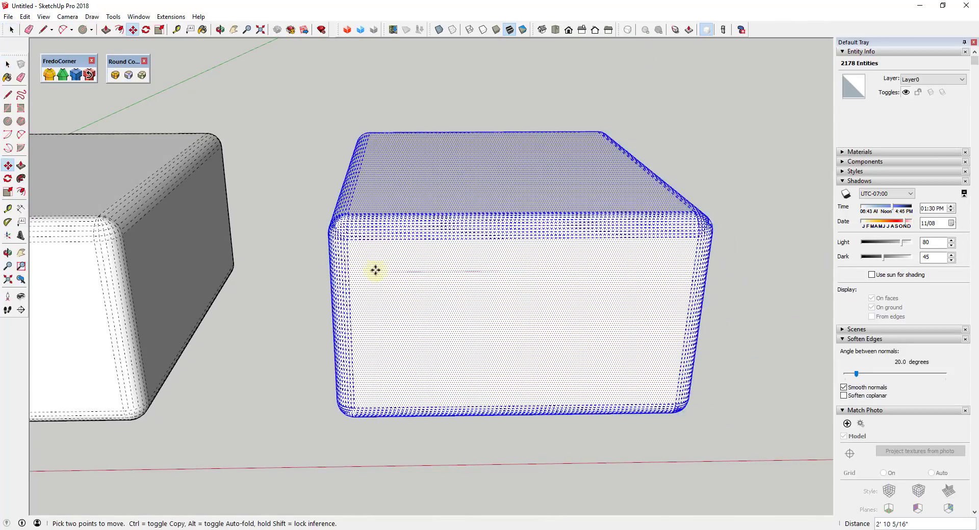
pyautogui.click(253, 270)
pyautogui.press('space')
# Compare both boxes' rounded corners side by side with the selection cleared
pyautogui.scroll(5, 145, 220)
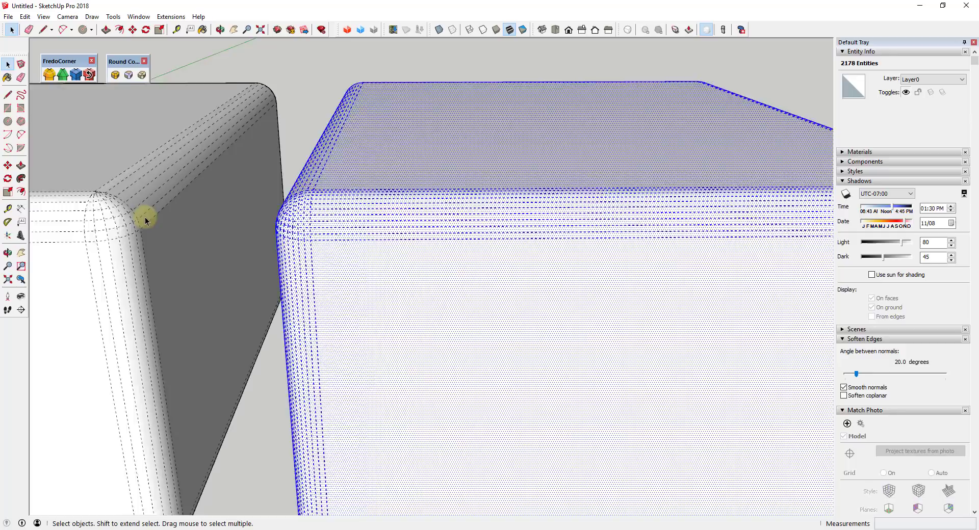
pyautogui.moveTo(146, 221); pyautogui.dragTo(354, 240, button='middle')
pyautogui.click(353, 241)
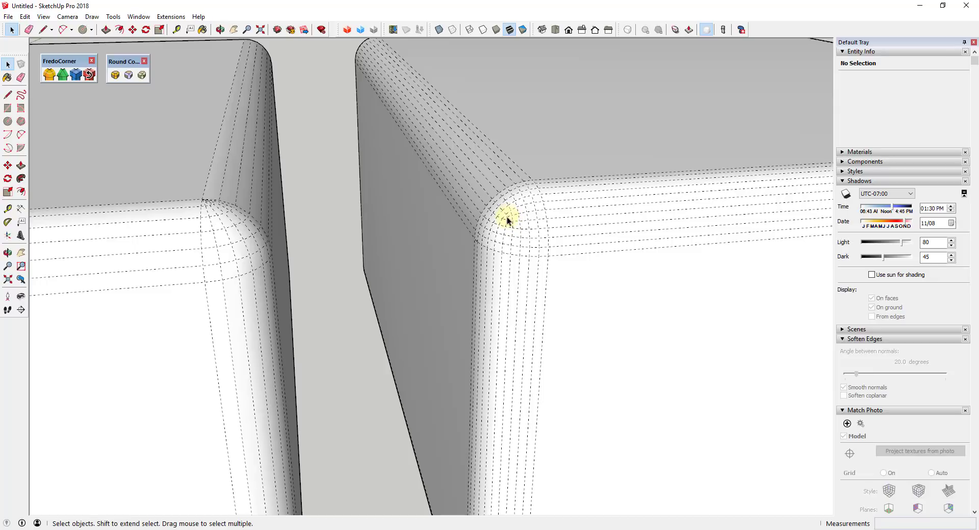
pyautogui.moveTo(511, 218); pyautogui.dragTo(275, 219, button='middle')
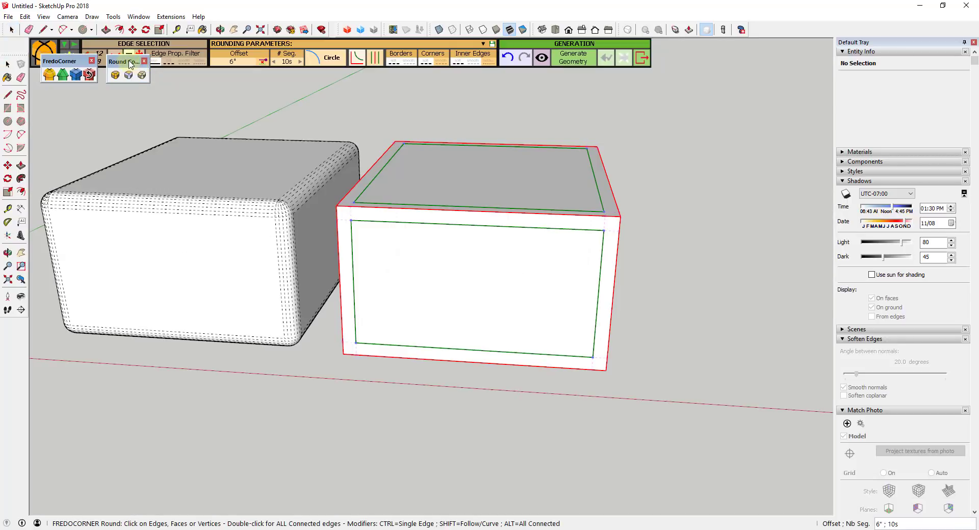
pyautogui.moveTo(129, 62); pyautogui.dragTo(139, 80)
# Pick the Squircle profile in FredoCorner's rounding profile dialog
pyautogui.click(330, 62)
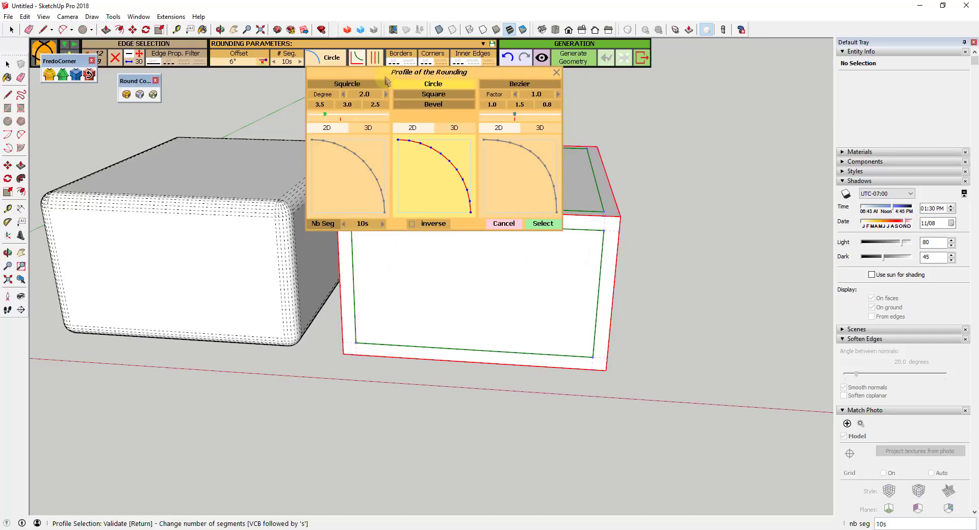
pyautogui.moveTo(415, 277); pyautogui.dragTo(500, 219, button='middle')
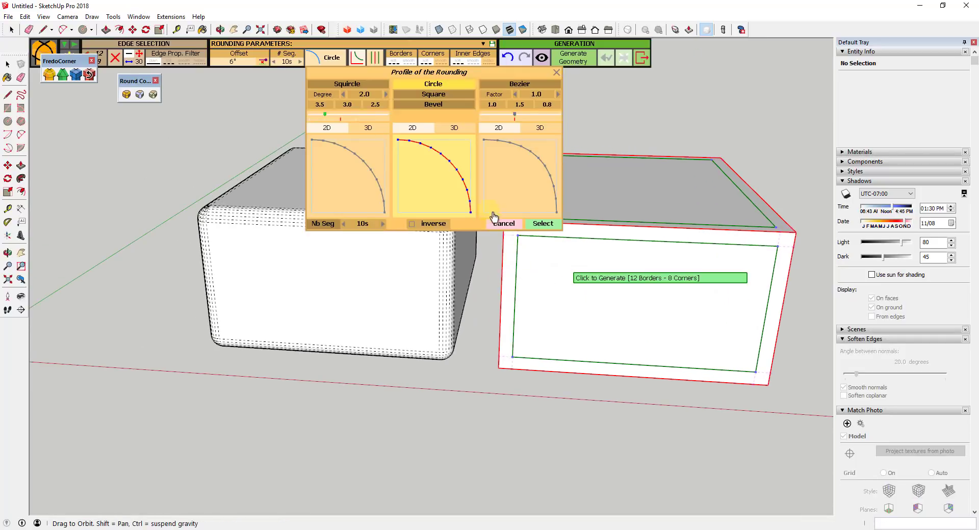
pyautogui.click(343, 175)
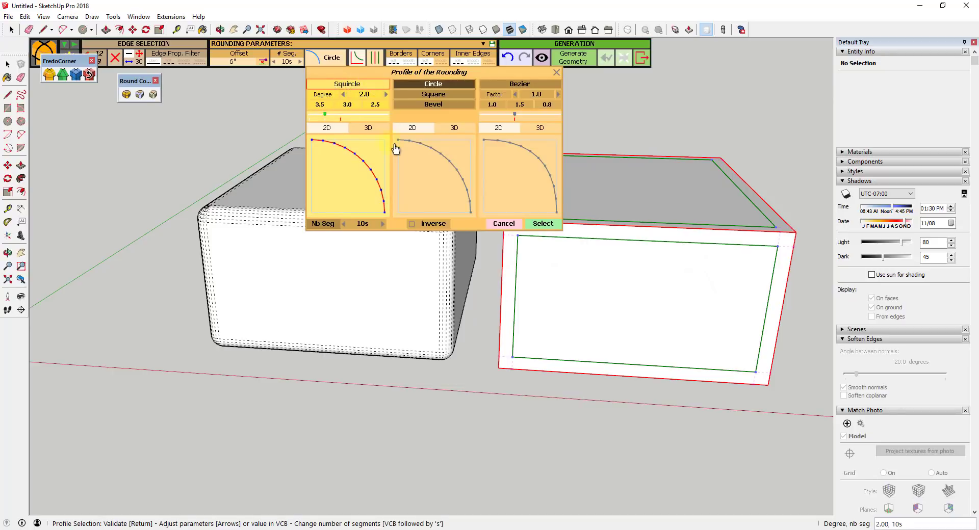
pyautogui.click(443, 177)
pyautogui.click(523, 90)
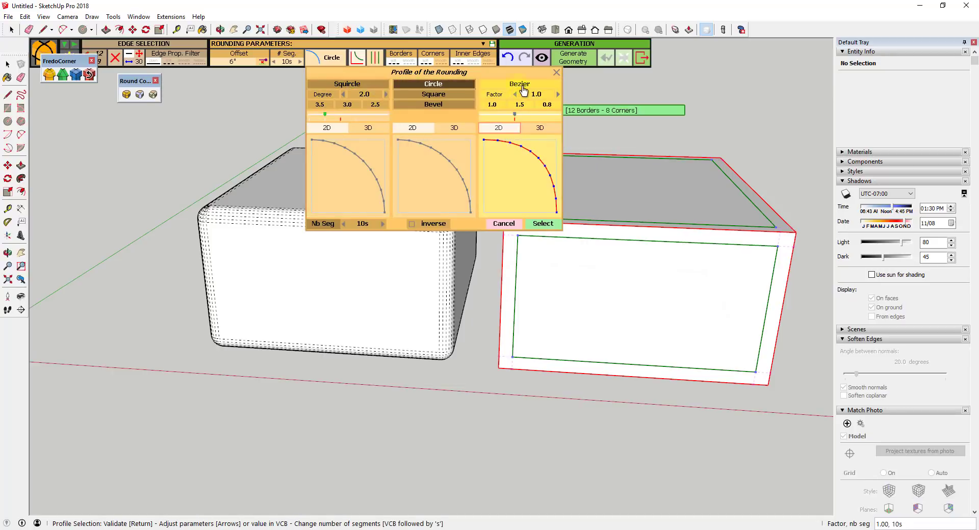
pyautogui.click(378, 183)
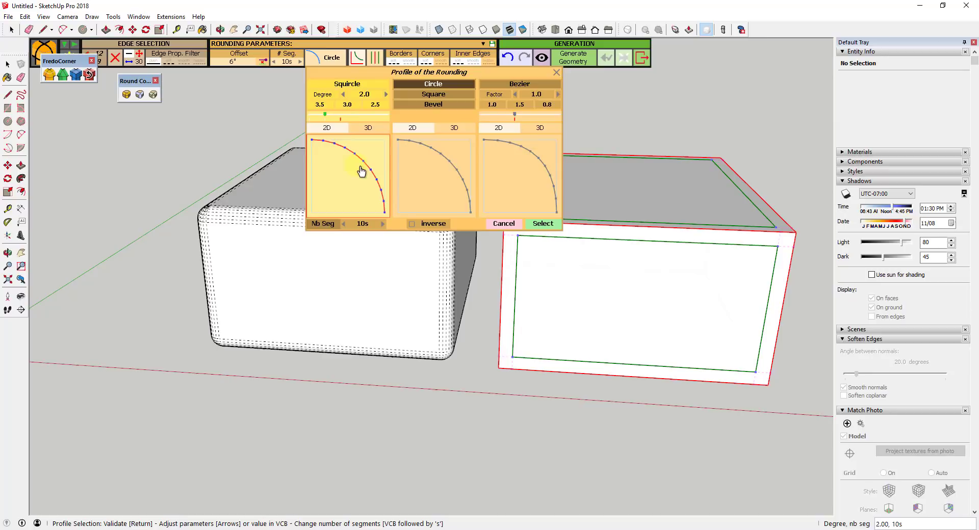
# Set the Squircle to 12 segments and degree 4.0, then validate the rounding
pyautogui.moveTo(325, 115)
pyautogui.moveTo(327, 118); pyautogui.dragTo(350, 121)
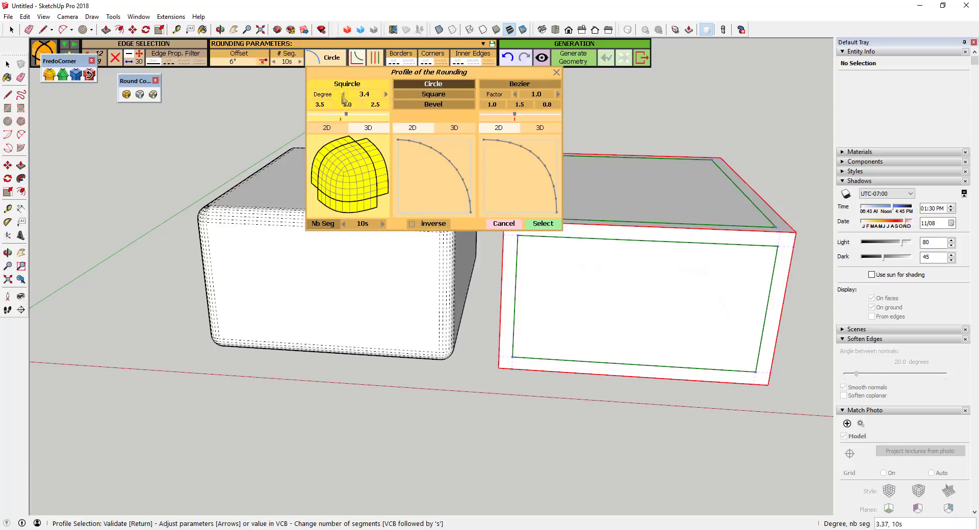
pyautogui.click(382, 225)
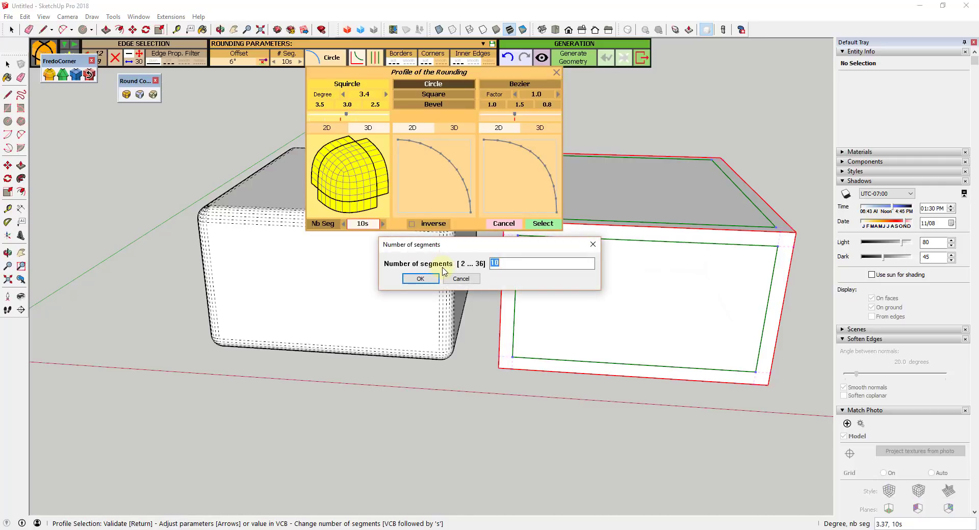
pyautogui.write('12')
pyautogui.press('Return')
pyautogui.click(374, 104)
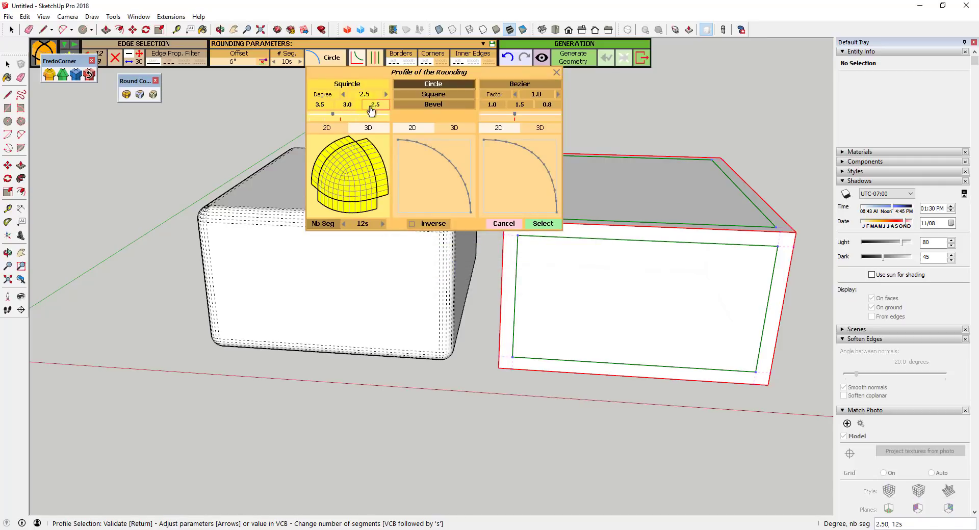
pyautogui.click(328, 129)
pyautogui.moveTo(333, 114); pyautogui.dragTo(356, 119)
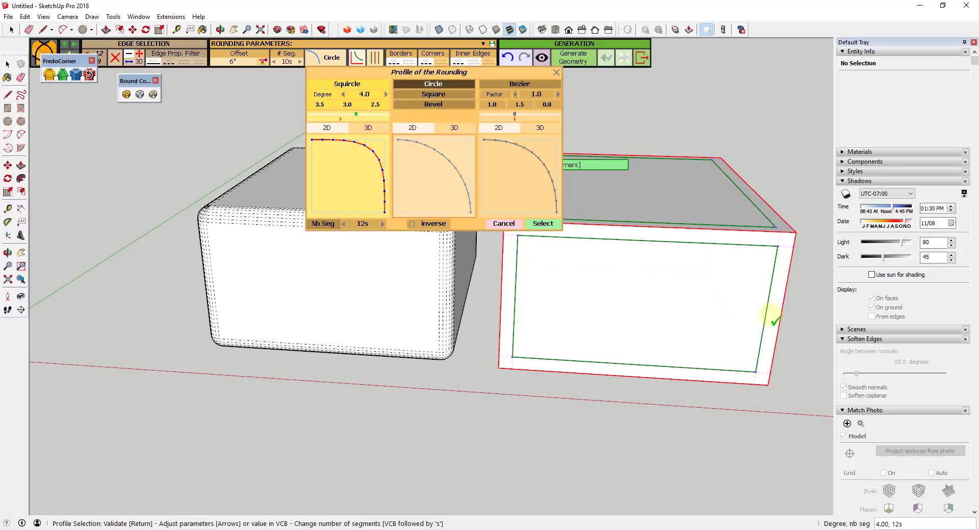
pyautogui.click(798, 284)
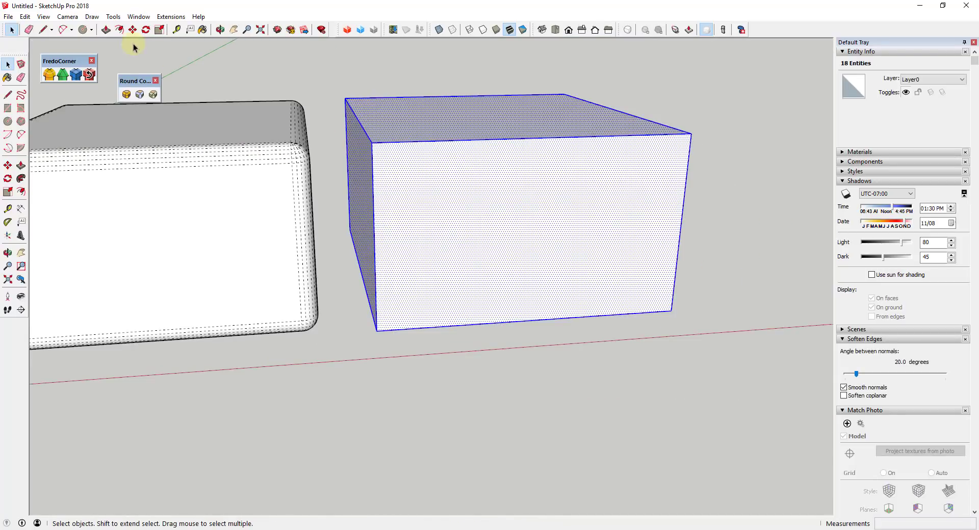
# Start FredoCorner Round on the selected box and choose the Bezier profile
pyautogui.click(49, 74)
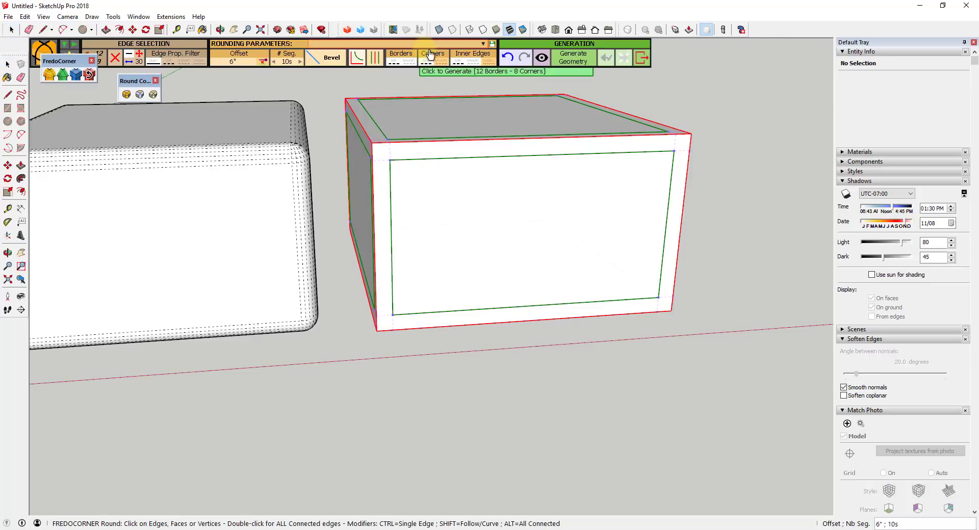
pyautogui.click(316, 60)
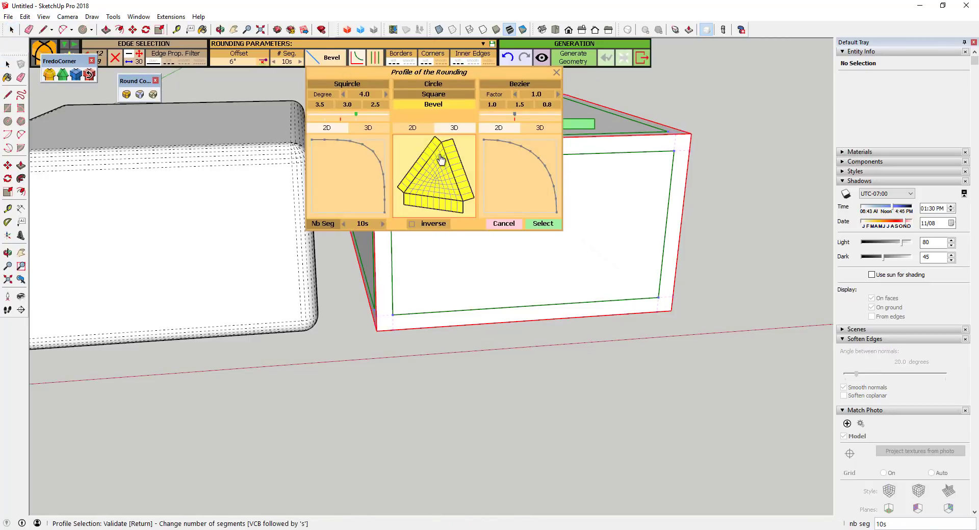
pyautogui.click(412, 127)
pyautogui.click(433, 95)
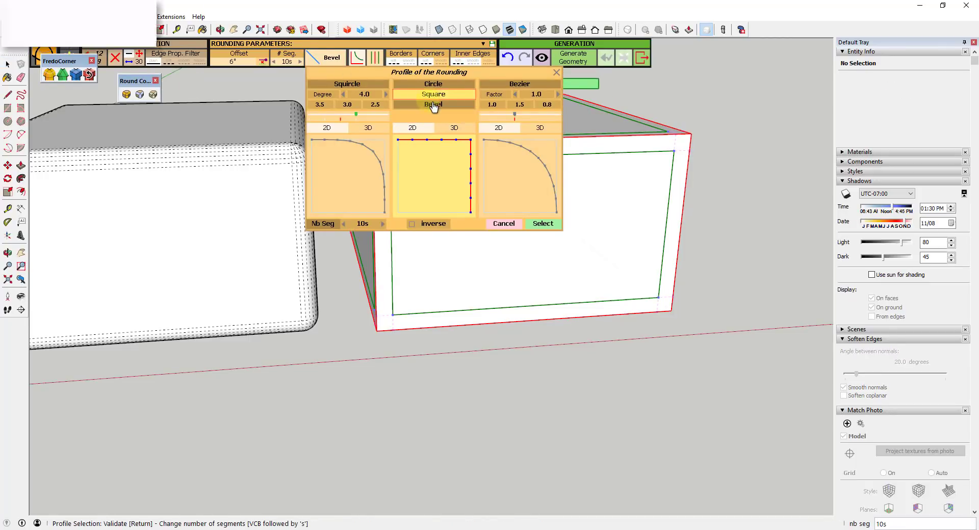
pyautogui.click(433, 104)
pyautogui.click(431, 84)
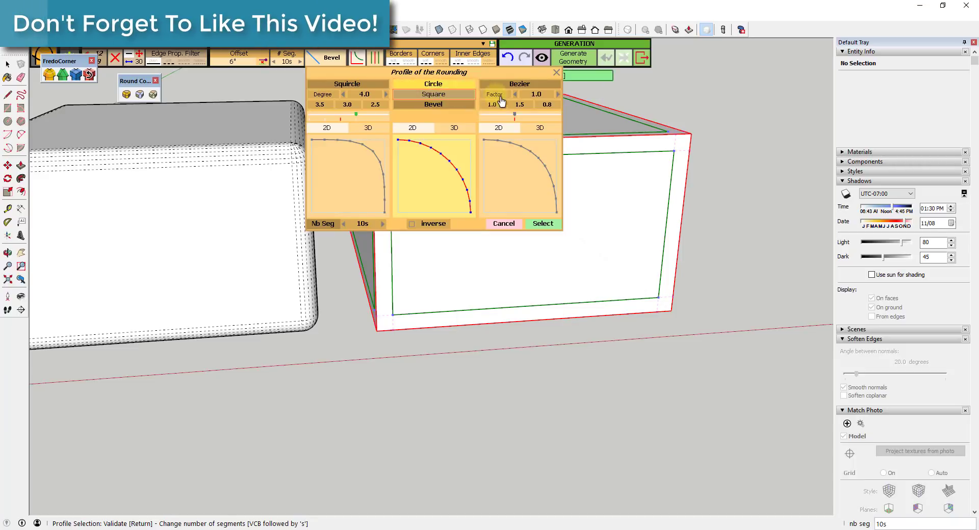
pyautogui.click(520, 84)
# Set the Bezier factor to about 1.4 and generate the rounded borders and corners
pyautogui.moveTo(514, 113); pyautogui.dragTo(556, 121)
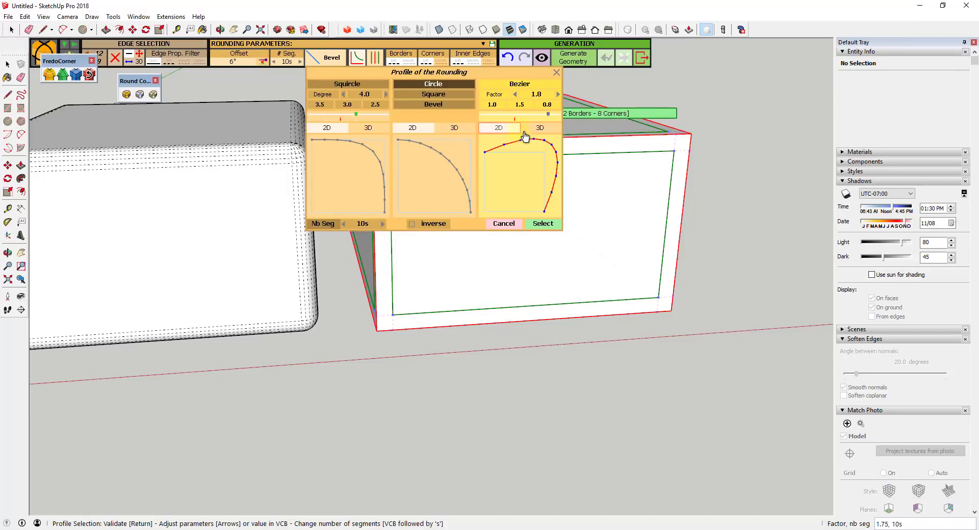
pyautogui.click(501, 128)
pyautogui.moveTo(548, 114); pyautogui.dragTo(532, 124)
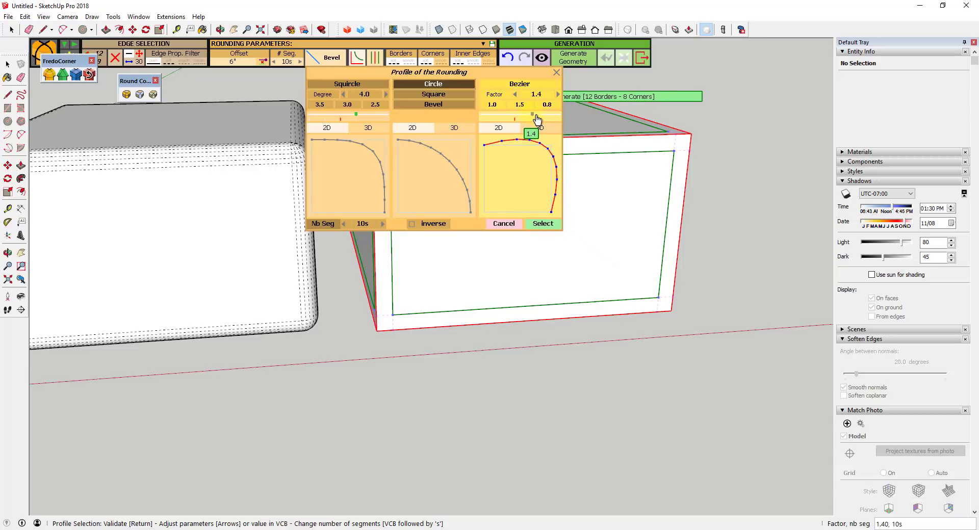
pyautogui.click(543, 223)
pyautogui.click(744, 224)
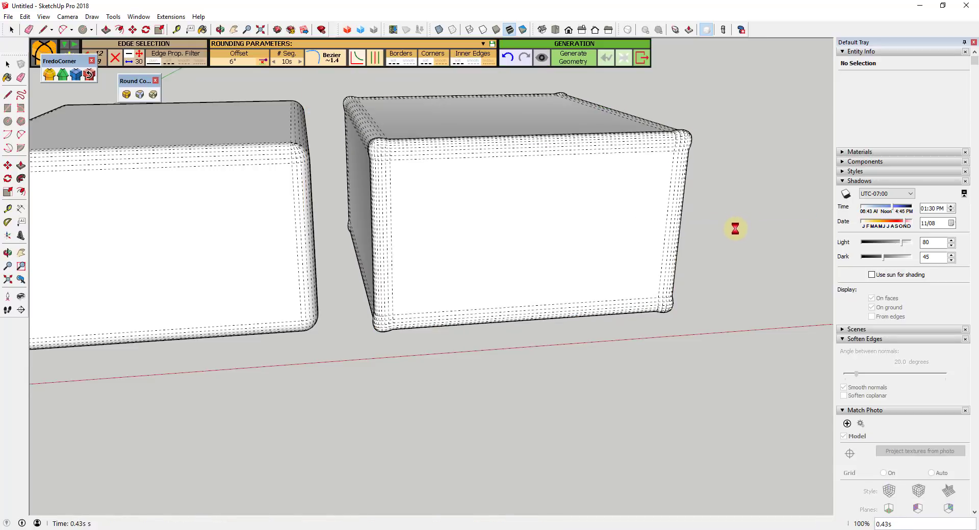
pyautogui.moveTo(736, 227)
pyautogui.mouseDown(button='middle')
pyautogui.moveTo(636, 240)
pyautogui.moveTo(701, 238)
pyautogui.moveTo(692, 196)
pyautogui.moveTo(699, 142)
pyautogui.moveTo(687, 164)
pyautogui.moveTo(585, 208)
pyautogui.moveTo(690, 209)
pyautogui.moveTo(616, 210)
pyautogui.mouseUp(button='middle')
# Draw a new rectangle on the ground and push/pull it up into a third box
pyautogui.press('r')
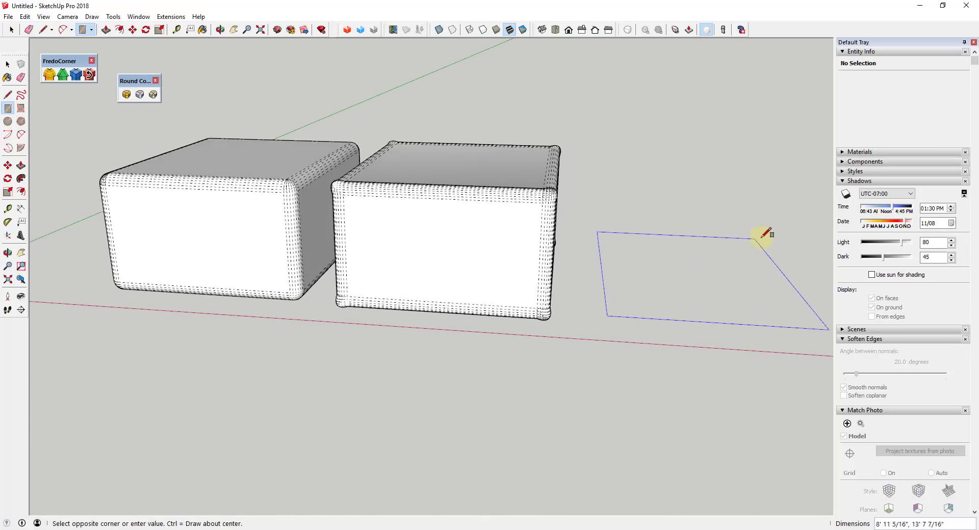
pyautogui.click(739, 231)
pyautogui.press('space')
pyautogui.scroll(-3, 709, 249)
pyautogui.press('p')
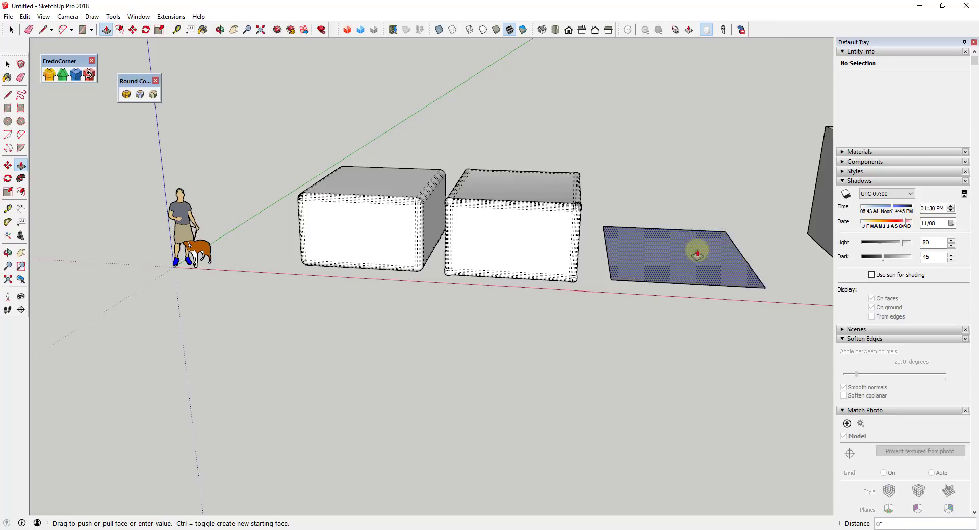
pyautogui.moveTo(699, 247); pyautogui.dragTo(711, 188)
pyautogui.press('space')
# Round the third box's edges and corners with an inverted, concave profile (Bezier factor 0.9)
pyautogui.tripleClick(701, 189)
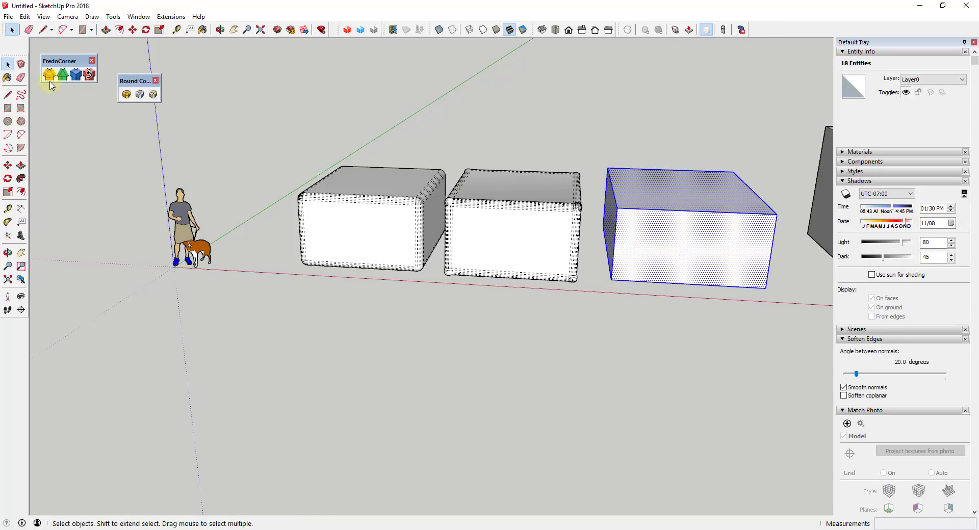
pyautogui.click(126, 94)
pyautogui.click(322, 56)
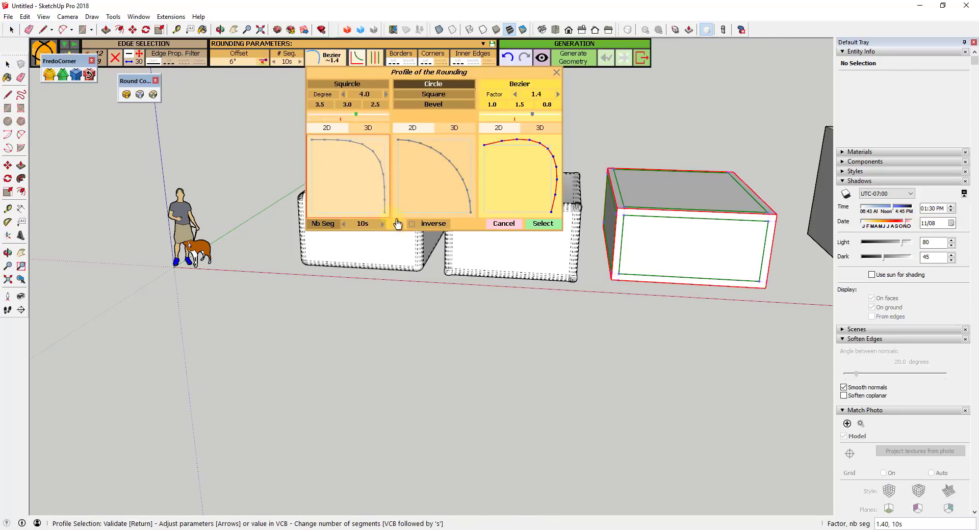
pyautogui.click(430, 224)
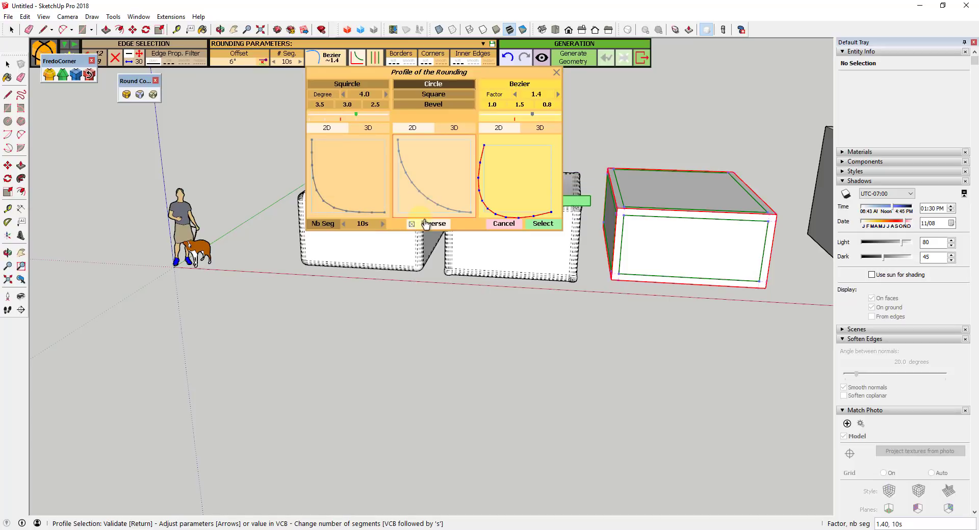
pyautogui.moveTo(532, 117); pyautogui.dragTo(509, 117)
pyautogui.moveTo(356, 121); pyautogui.dragTo(345, 121)
pyautogui.click(541, 224)
pyautogui.moveTo(540, 225); pyautogui.dragTo(640, 264, button='middle')
pyautogui.scroll(6, 616, 276)
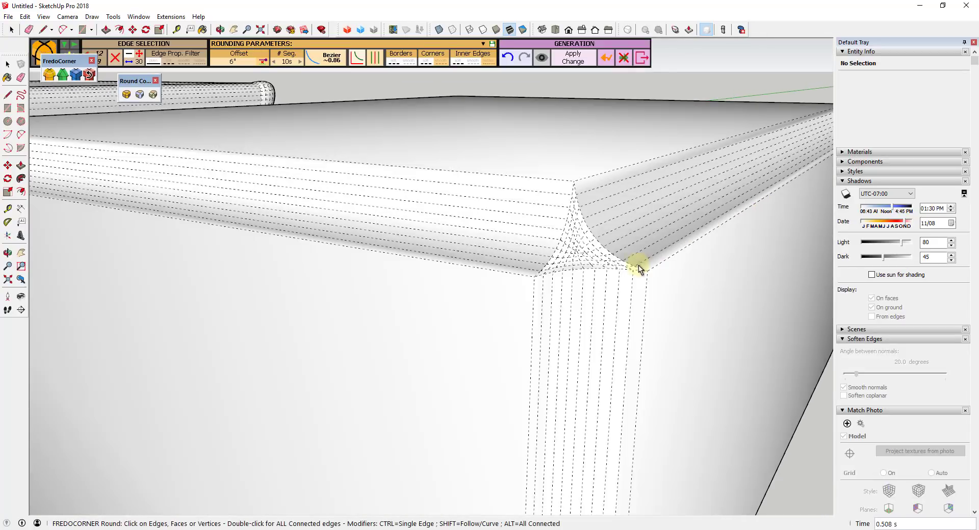
pyautogui.scroll(-5, 601, 218)
pyautogui.scroll(-3, 606, 220)
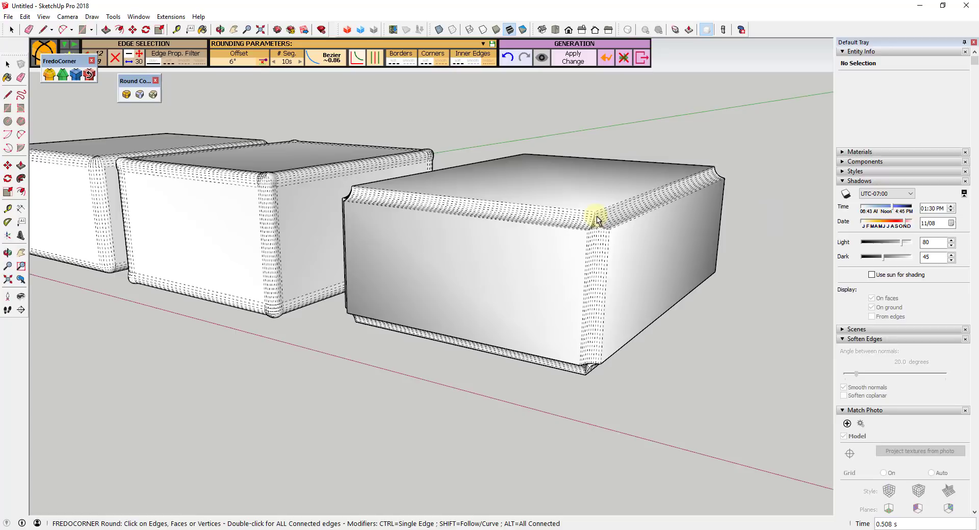
pyautogui.press('space')
pyautogui.scroll(-5, 612, 209)
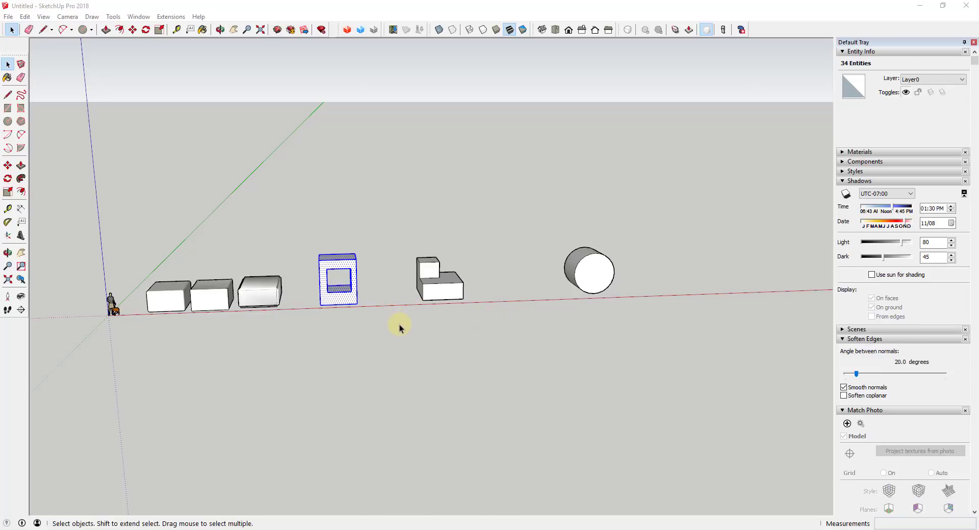
# Preview a FredoCorner round on the hollow frame: 6" offset, 10 segments
pyautogui.scroll(10, 312, 305)
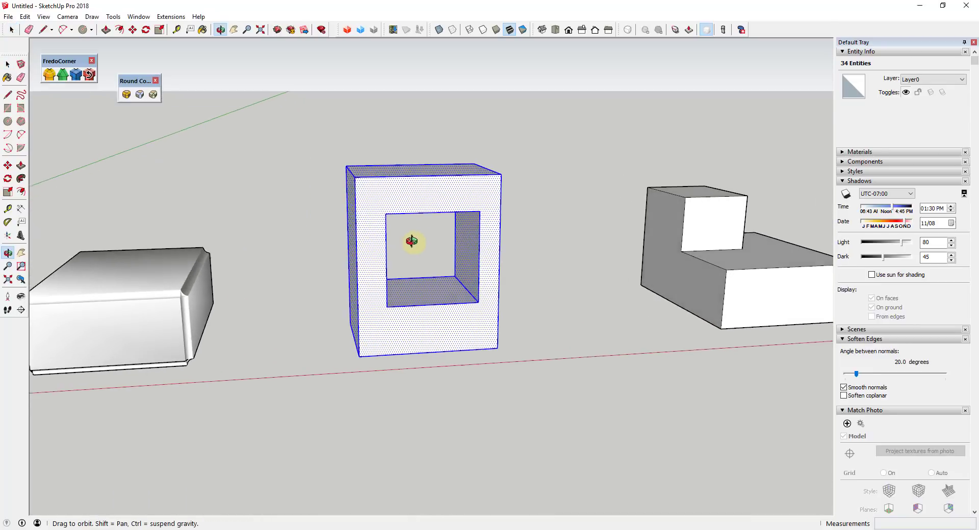
pyautogui.click(49, 75)
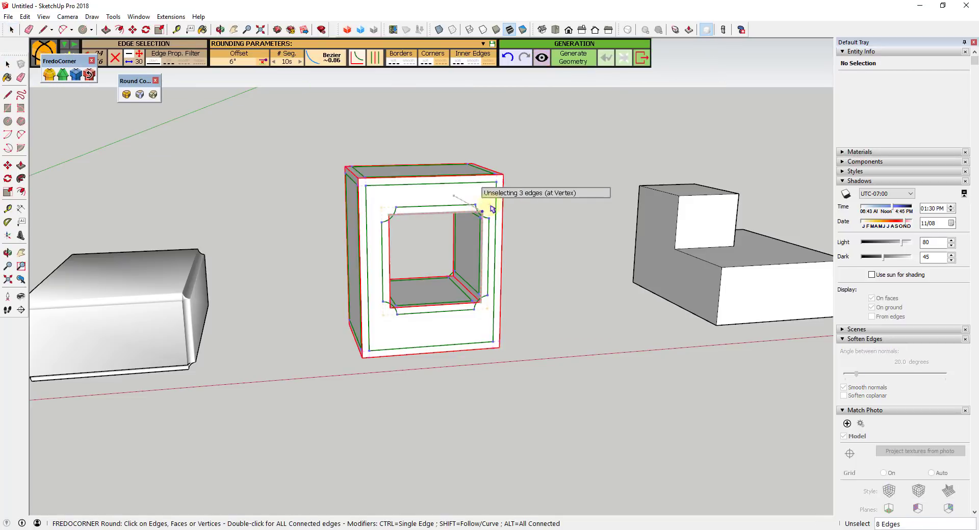
pyautogui.click(541, 61)
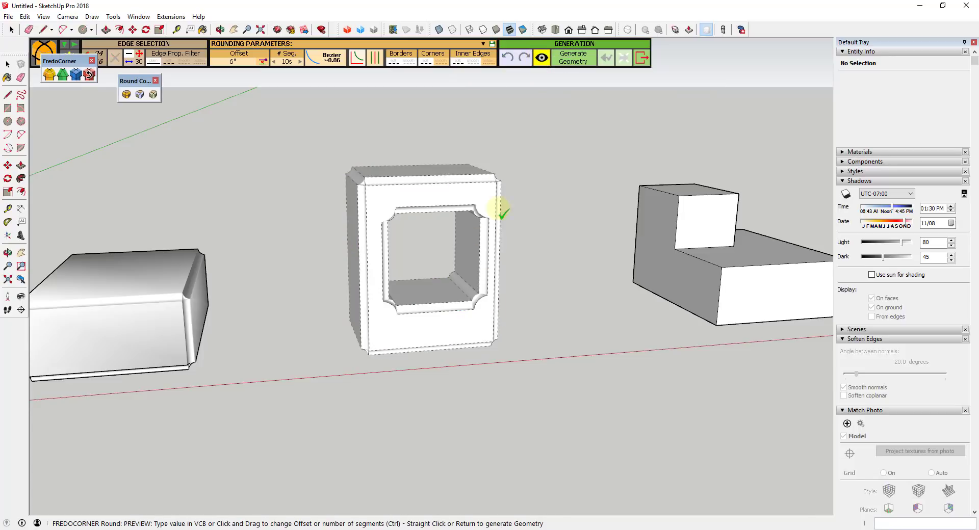
# Turn on View > Hidden Geometry
pyautogui.click(60, 17)
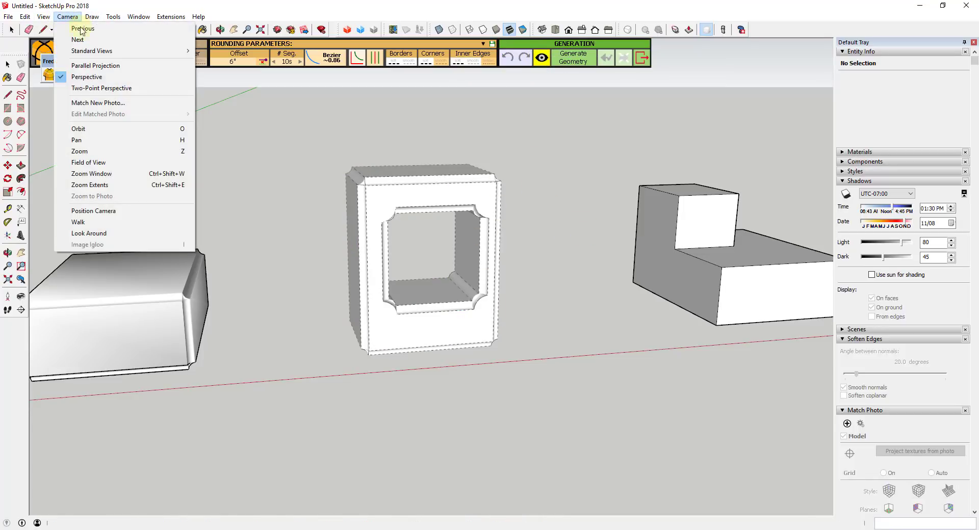
pyautogui.moveTo(43, 17)
pyautogui.click(62, 56)
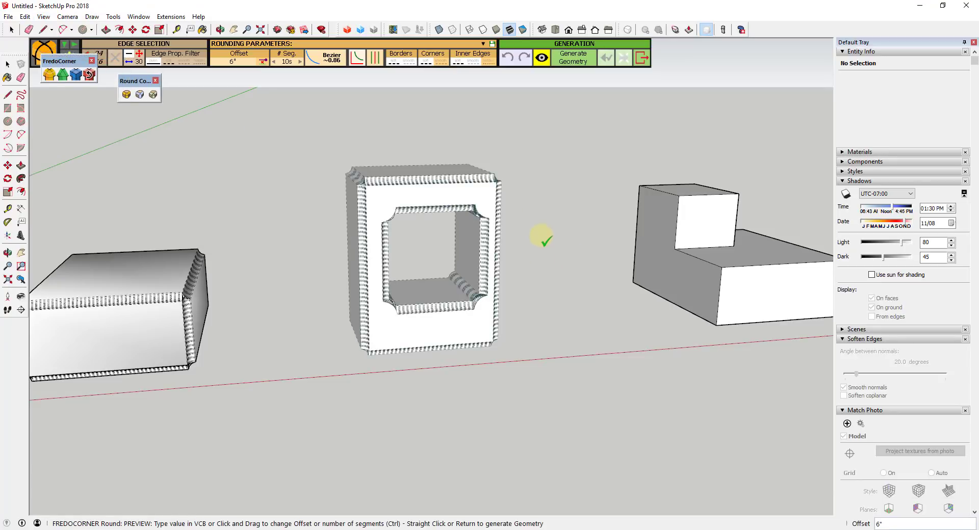
# Round the hollow frame with a Circle profile at an offset of about 6 9/16"
pyautogui.moveTo(543, 238); pyautogui.dragTo(540, 265)
pyautogui.scroll(5, 474, 225)
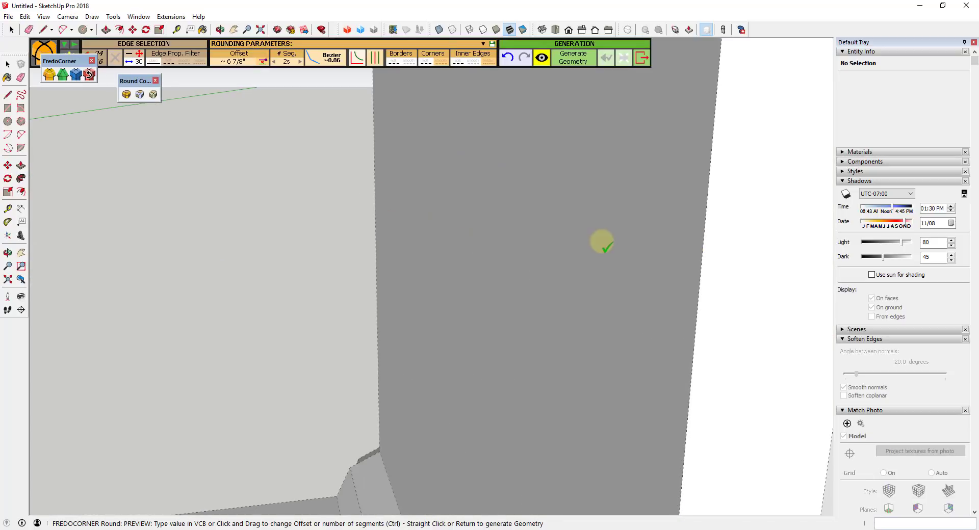
pyautogui.scroll(-5, 601, 242)
pyautogui.scroll(-4, 461, 153)
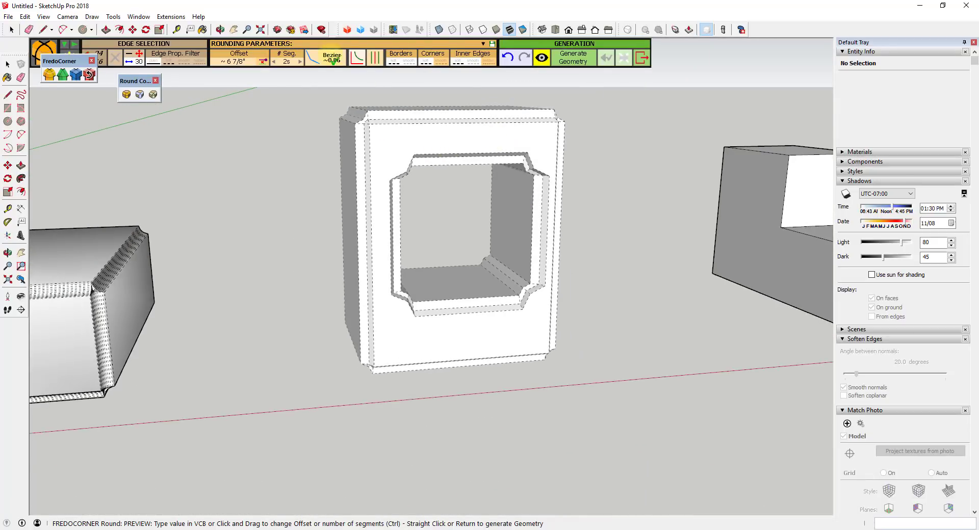
pyautogui.click(329, 57)
pyautogui.click(433, 83)
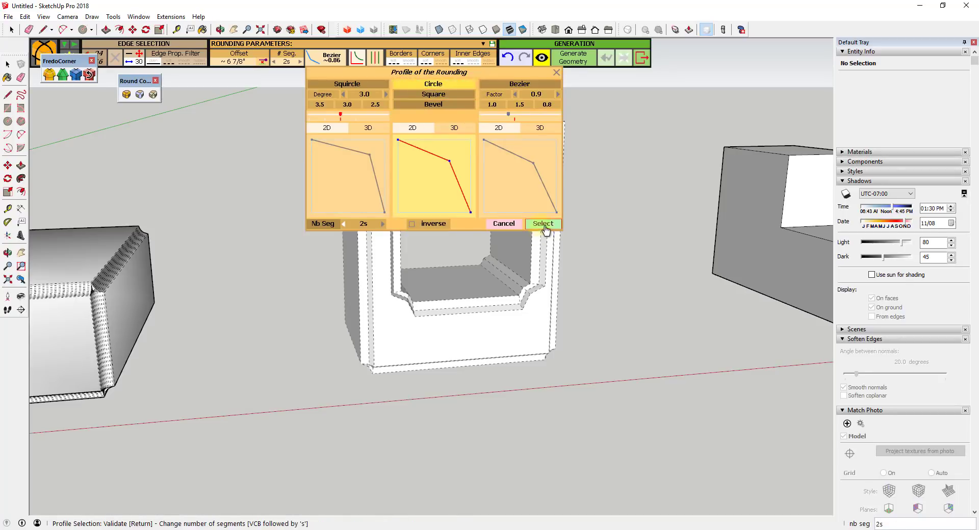
pyautogui.click(542, 224)
pyautogui.moveTo(607, 265); pyautogui.dragTo(596, 134)
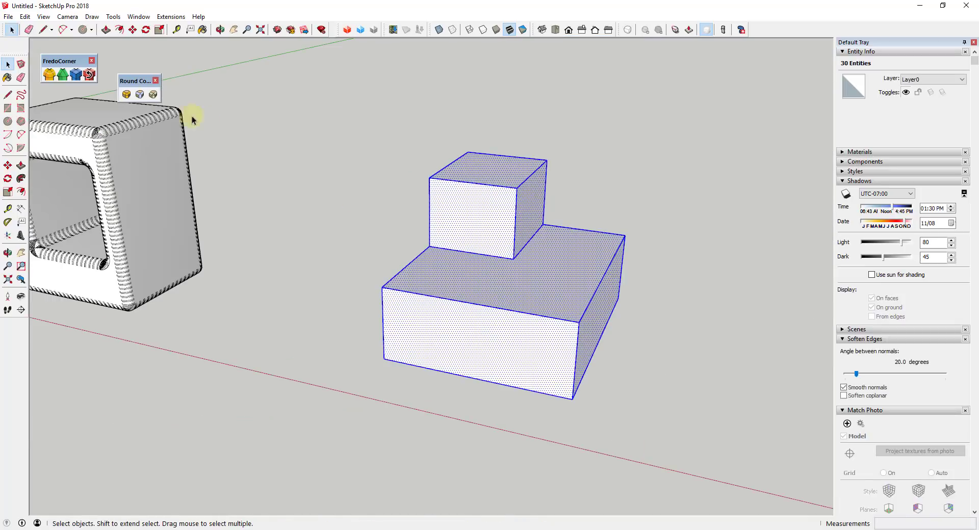
# Start FredoCorner Round on the stepped block and set one lower-top offset line to 12"
pyautogui.moveTo(319, 126); pyautogui.dragTo(710, 507)
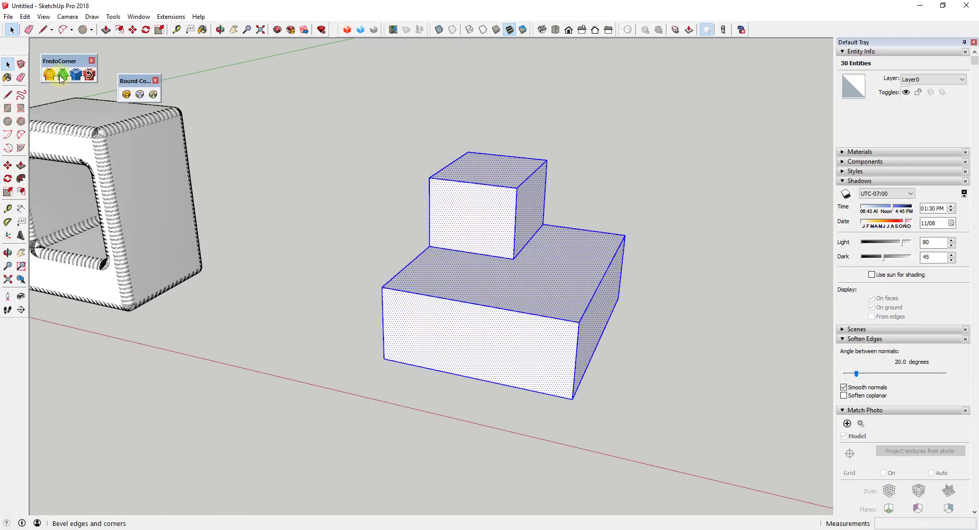
pyautogui.click(49, 76)
pyautogui.scroll(4, 597, 286)
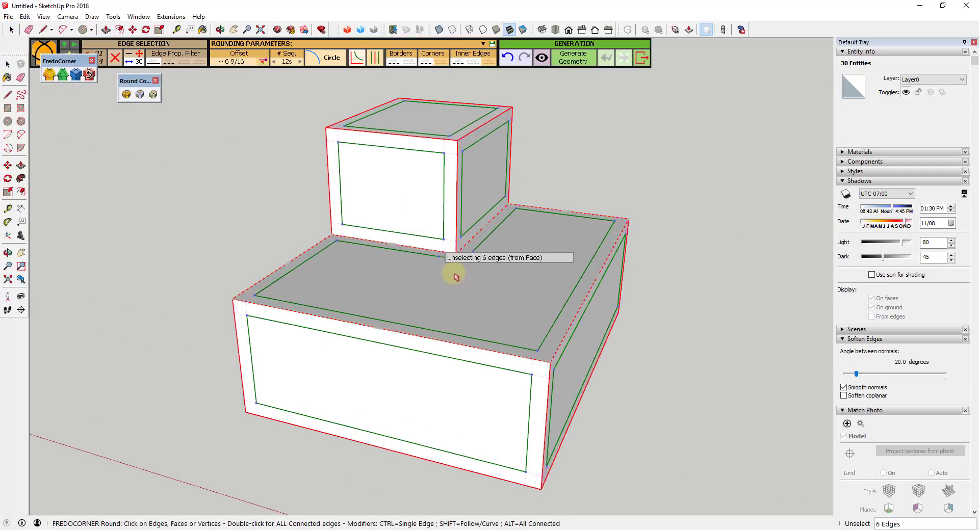
pyautogui.click(463, 261)
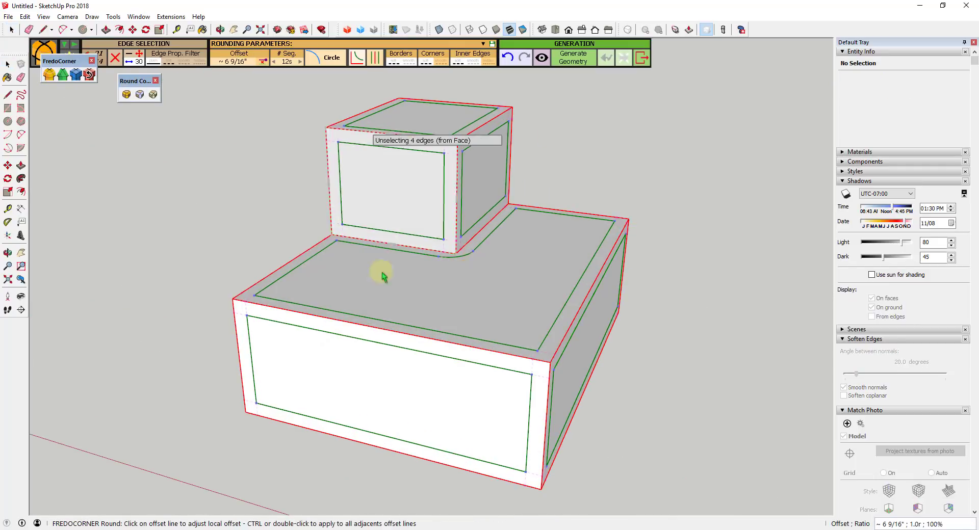
pyautogui.click(547, 336)
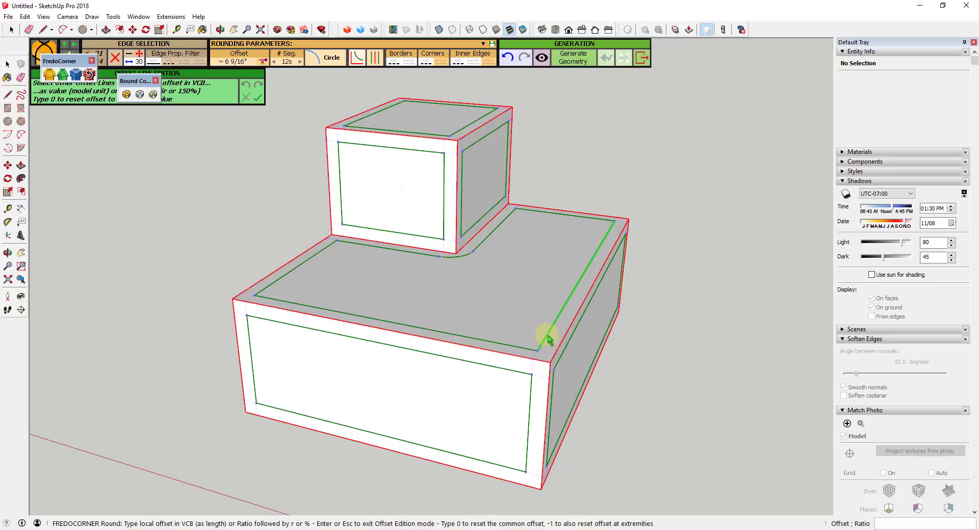
pyautogui.write('12"')
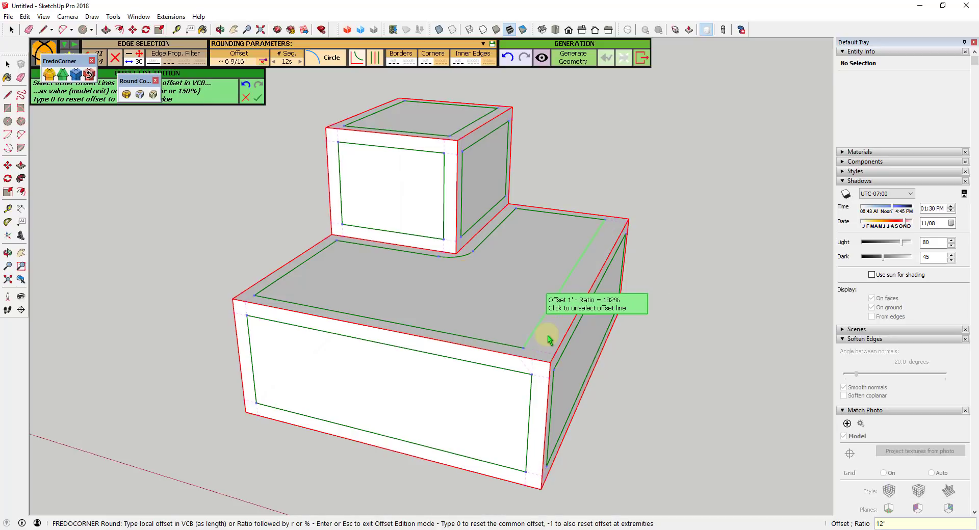
pyautogui.press('Return')
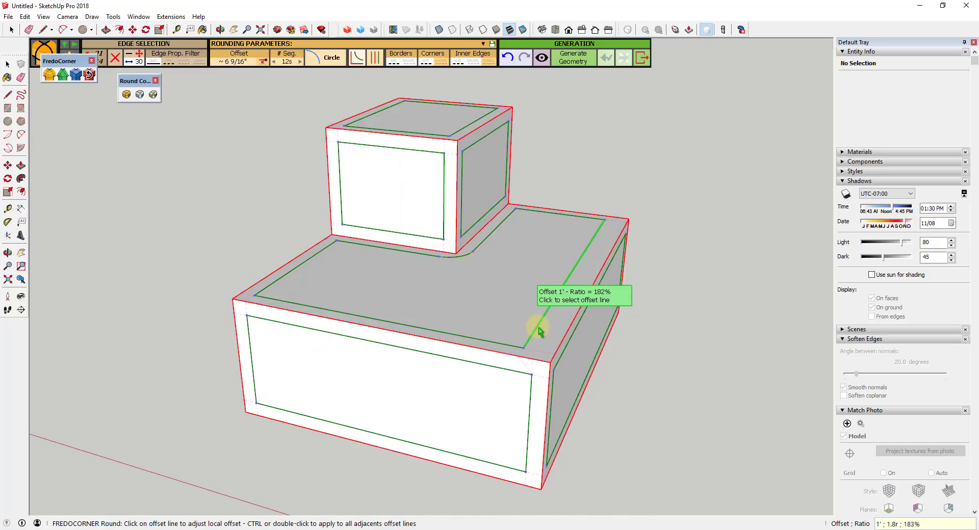
# Widen the lower block's top and upper block's right-face offsets to 24"
pyautogui.click(540, 332)
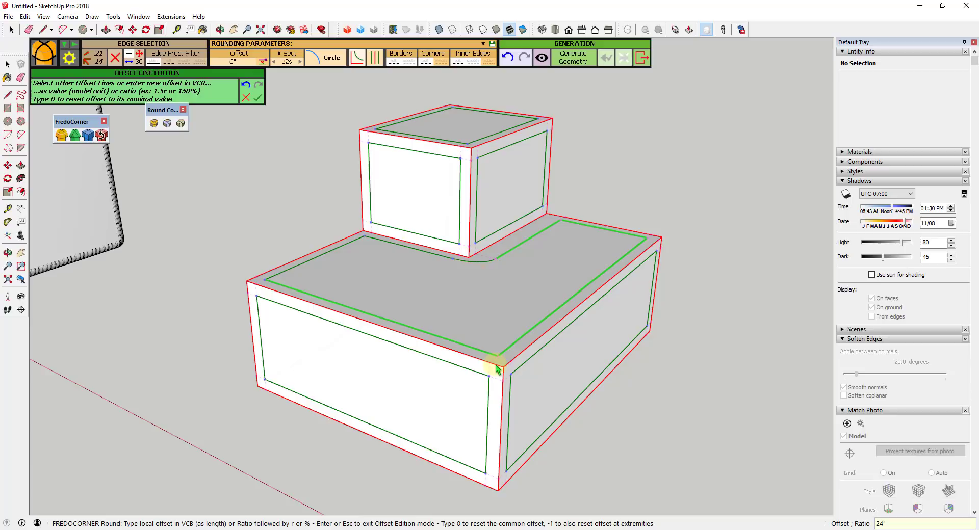
pyautogui.press('Return')
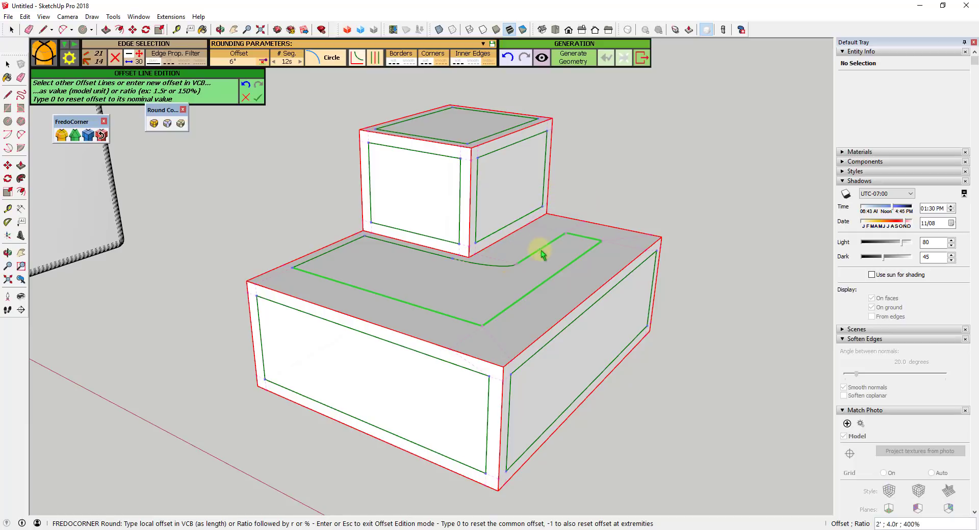
pyautogui.press('Escape')
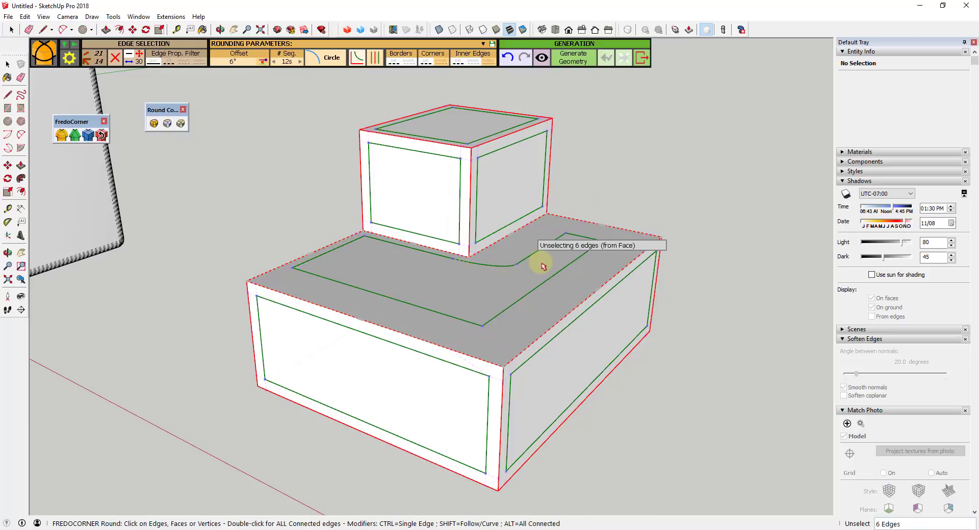
pyautogui.click(502, 230)
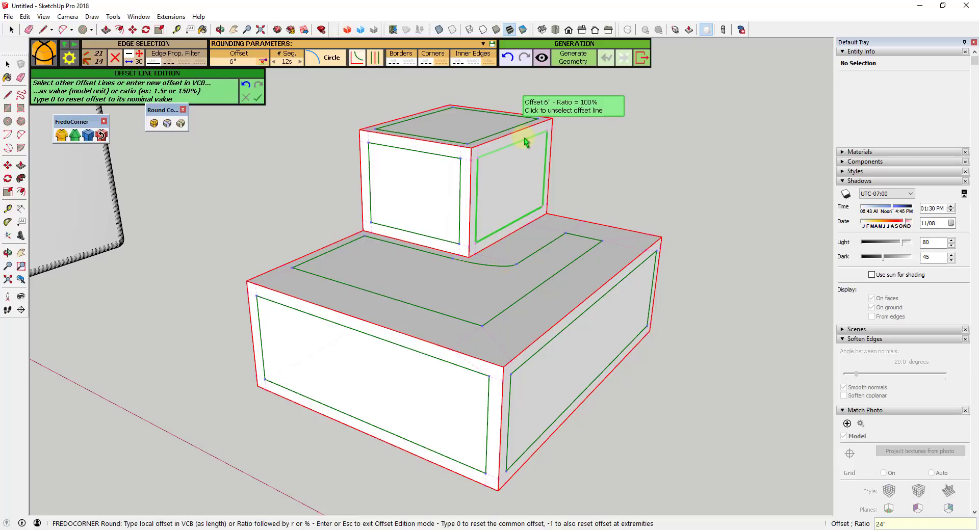
pyautogui.press('Return')
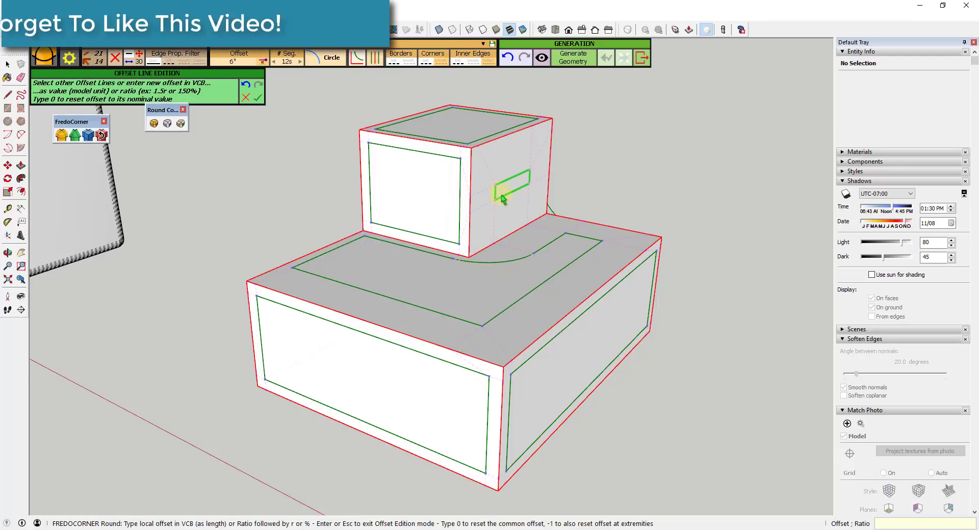
pyautogui.press('Escape')
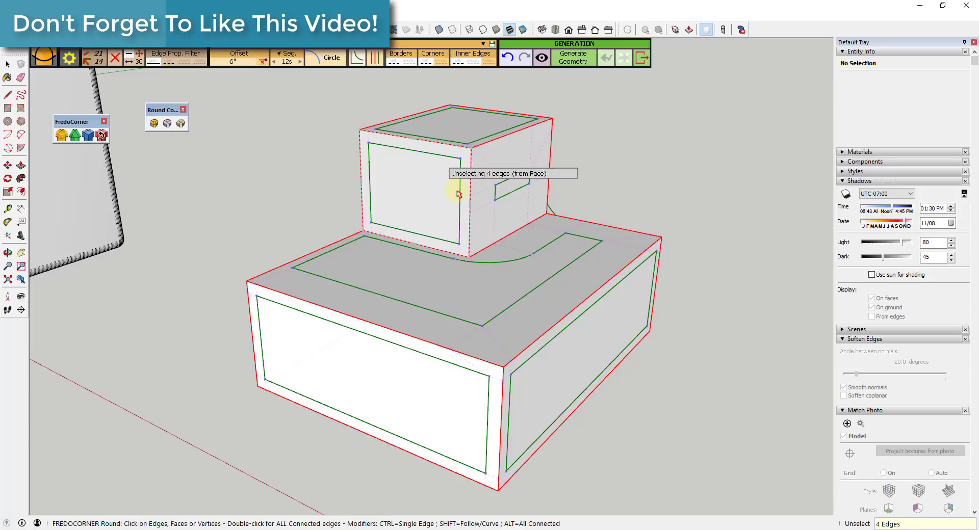
# Set the front-face offset to 16" and generate the rounded edges and corners
pyautogui.click(458, 194)
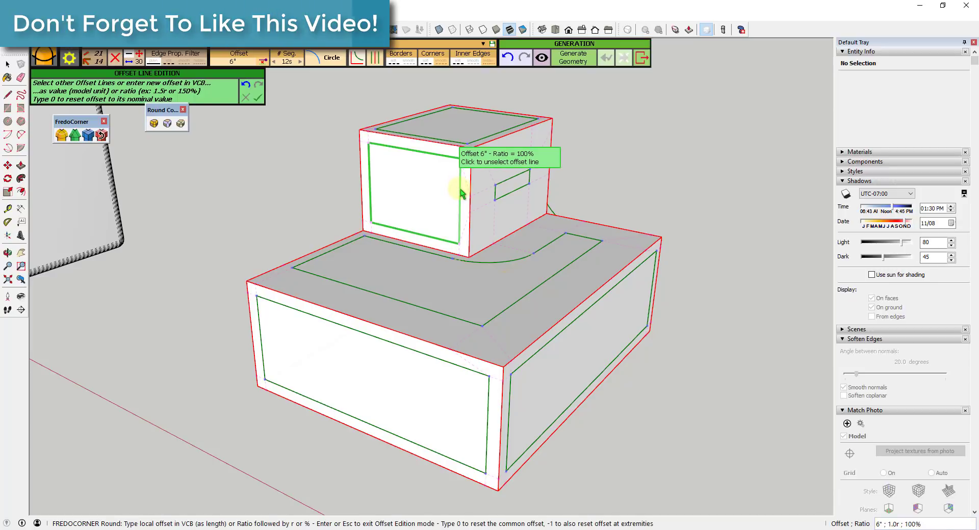
pyautogui.write('16')
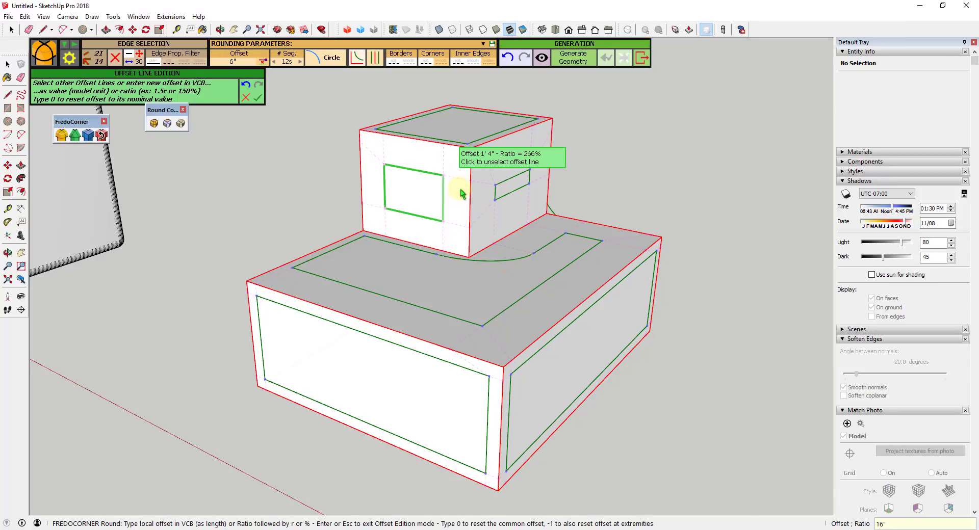
pyautogui.press('Return')
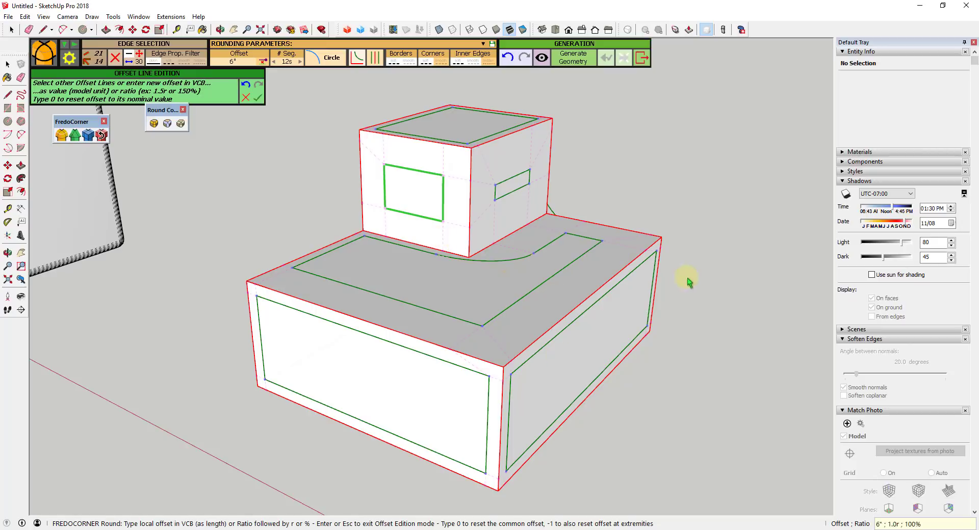
pyautogui.click(734, 234)
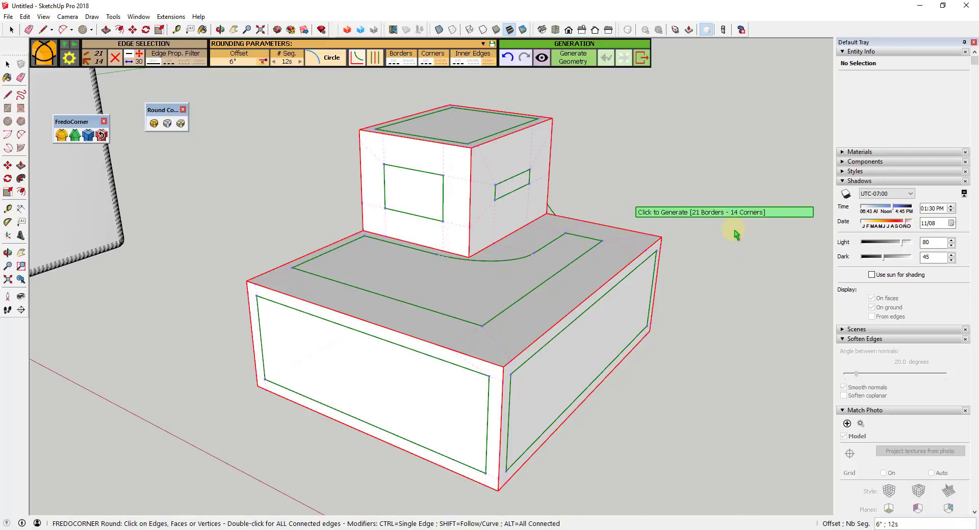
pyautogui.click(724, 234)
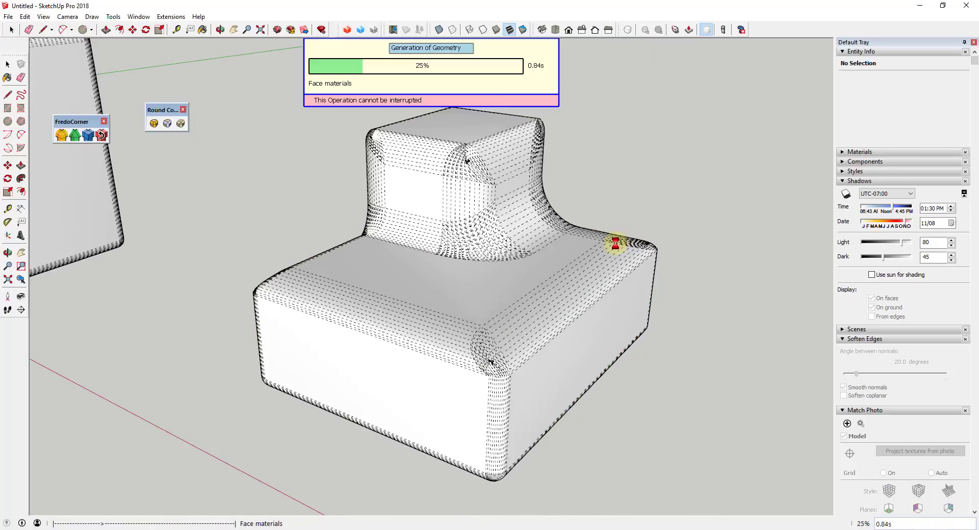
pyautogui.moveTo(603, 258); pyautogui.dragTo(594, 192, button='middle')
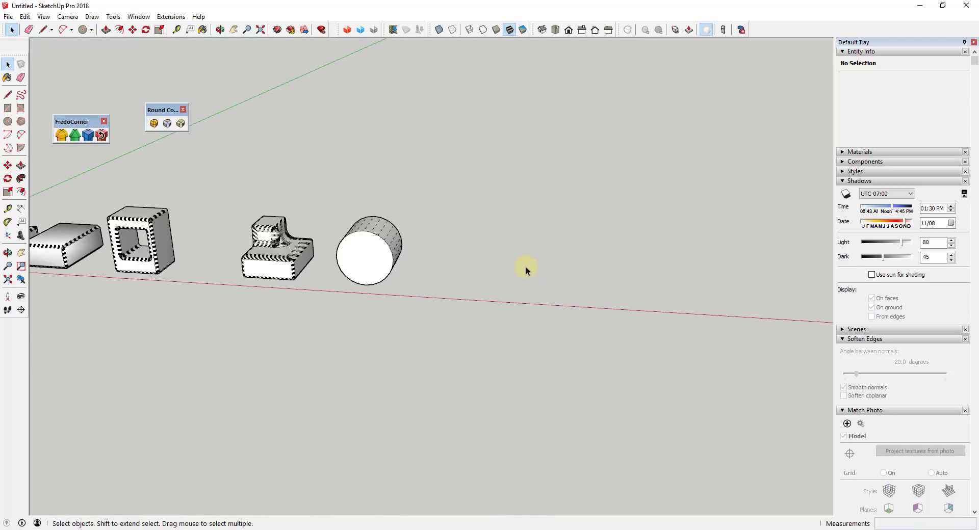
# Draw a rectangle beside the cylinder, push/pull it into a cube, and make it a group
pyautogui.press('r')
pyautogui.click(491, 287)
pyautogui.click(560, 257)
pyautogui.press('space')
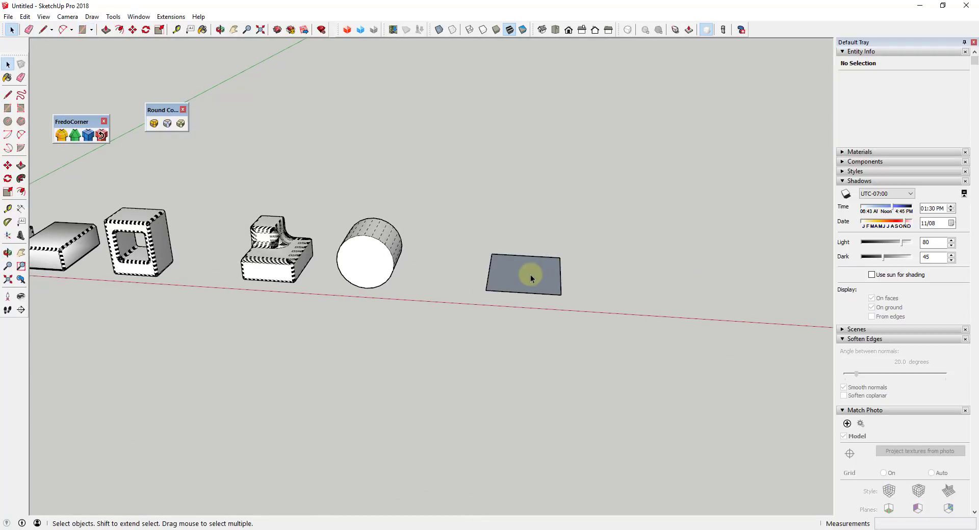
pyautogui.press('p')
pyautogui.moveTo(527, 275); pyautogui.dragTo(530, 203)
pyautogui.press('space')
pyautogui.moveTo(452, 166); pyautogui.dragTo(614, 344)
pyautogui.rightClick(528, 247)
pyautogui.click(576, 337)
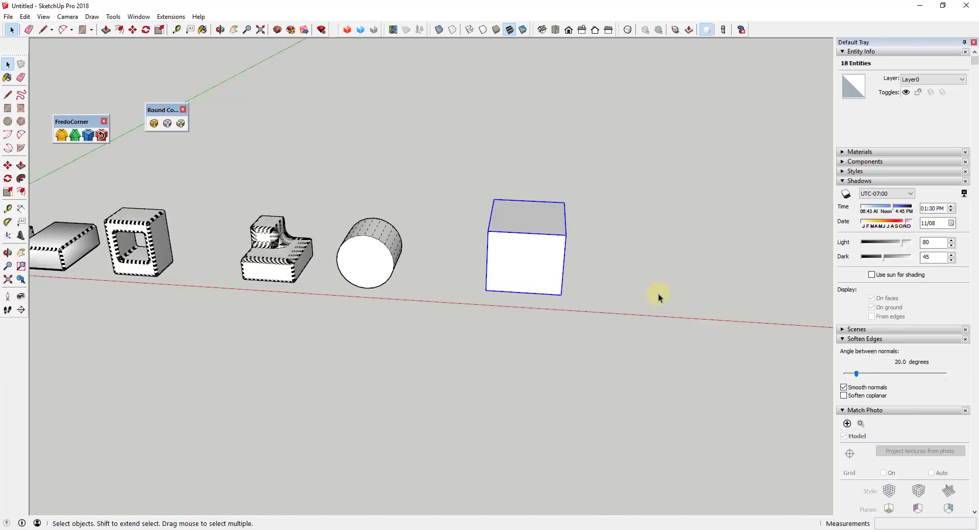
# Round the cube's front and top face edges with FredoCorner at 6", 12 segments
pyautogui.moveTo(655, 295); pyautogui.dragTo(509, 291, button='middle')
pyautogui.click(154, 124)
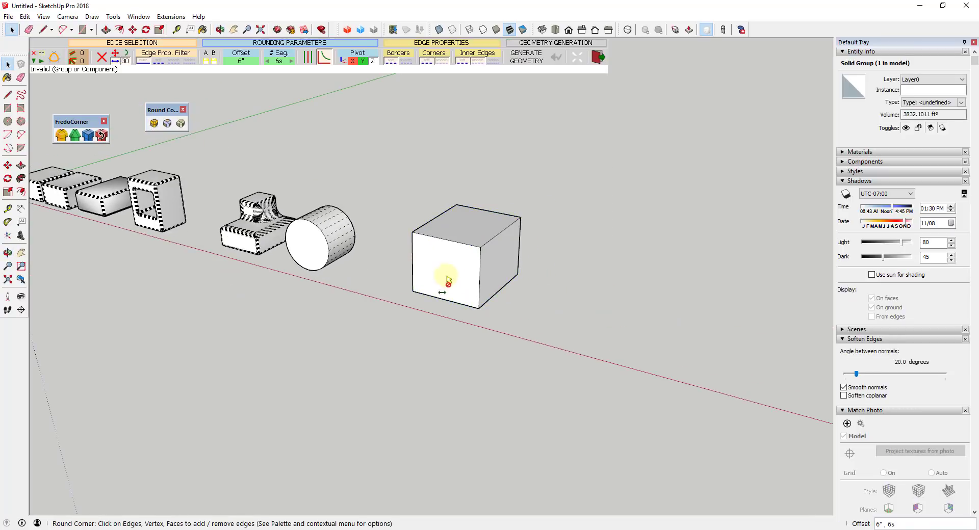
pyautogui.click(61, 134)
pyautogui.click(468, 268)
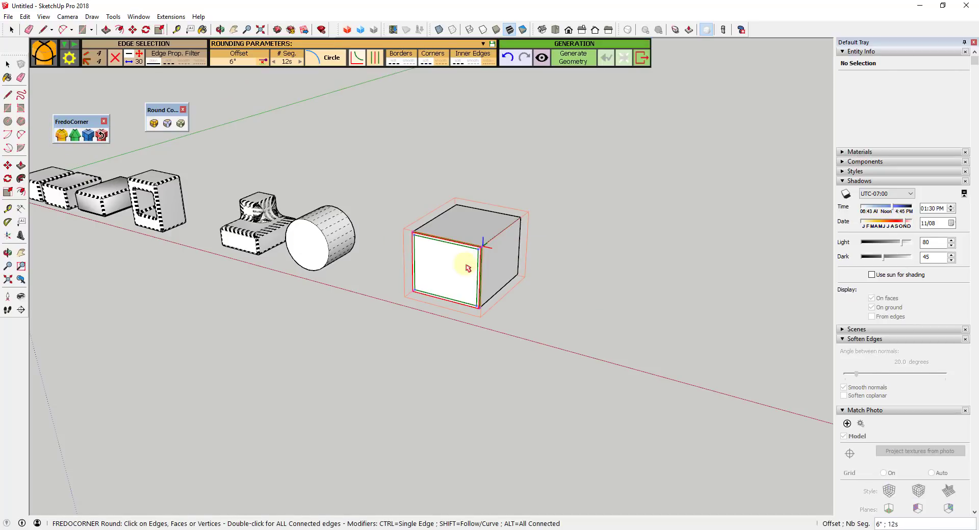
pyautogui.click(475, 234)
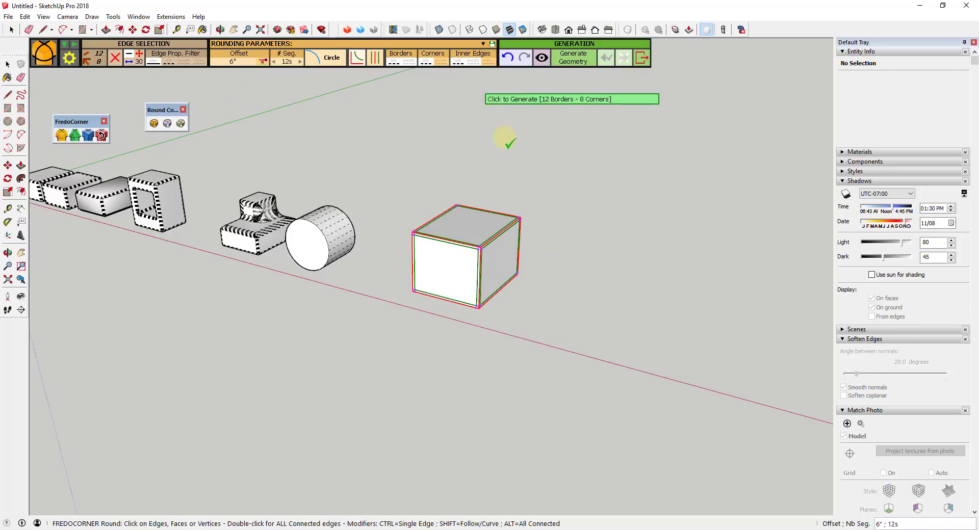
pyautogui.click(586, 252)
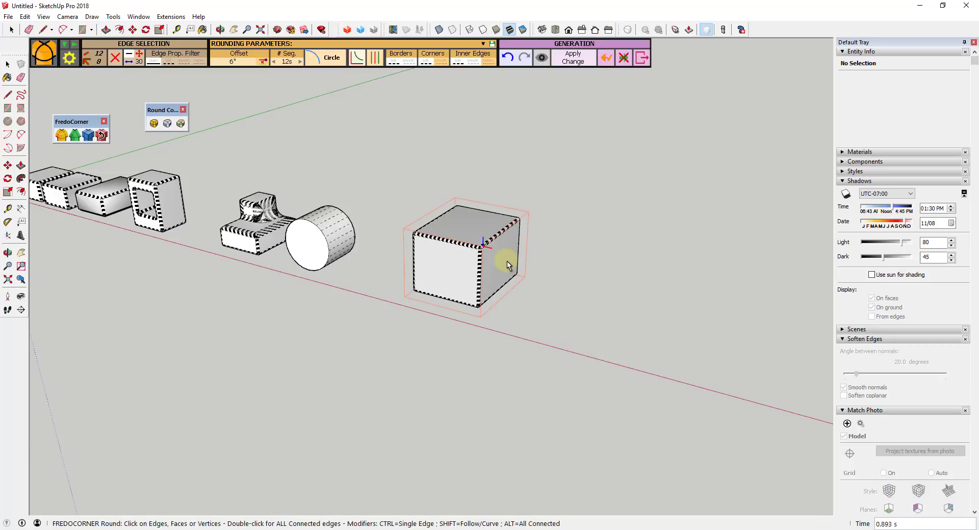
pyautogui.press('space')
pyautogui.click(483, 268)
pyautogui.scroll(8, 484, 267)
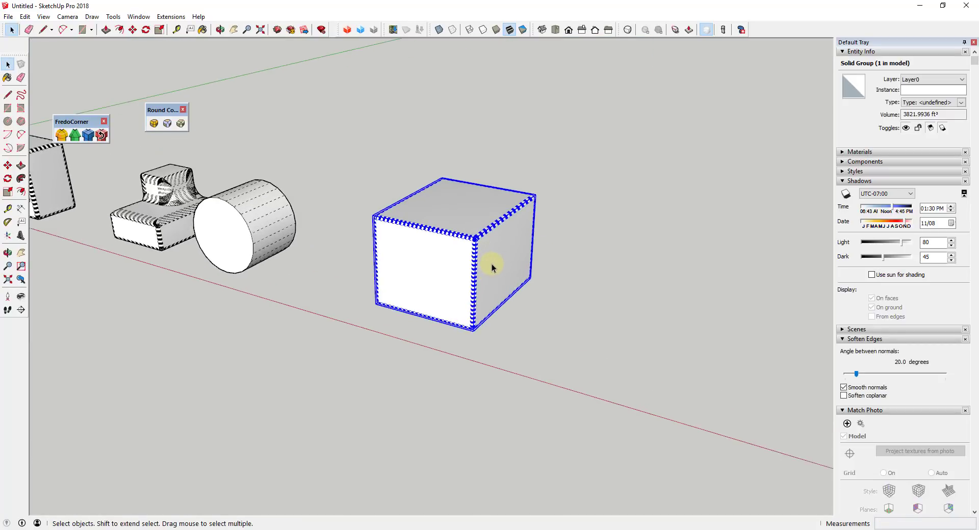
pyautogui.moveTo(486, 266); pyautogui.dragTo(492, 265, button='middle')
pyautogui.scroll(-10, 492, 265)
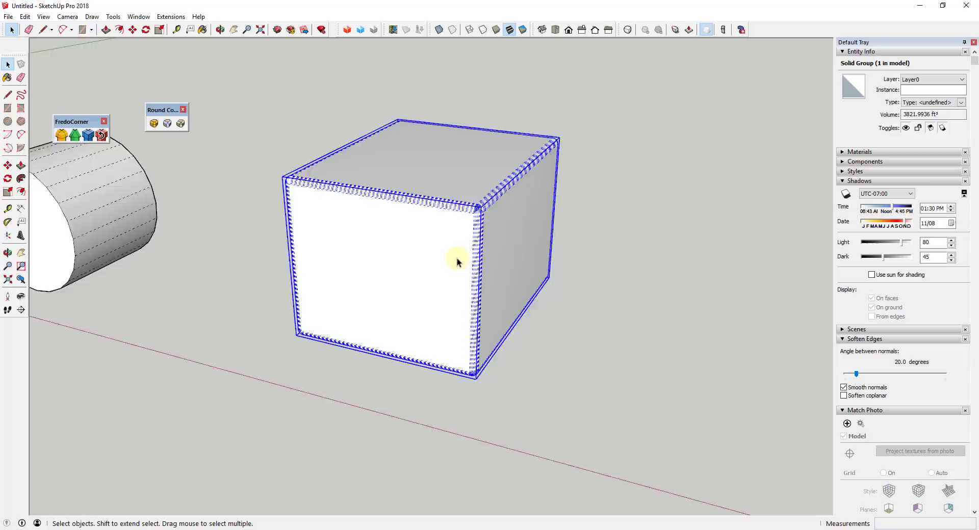
# Draw a circle, extrude it into a cylinder, and make it a component named 'Cylinder'
pyautogui.press('c')
pyautogui.click(586, 319)
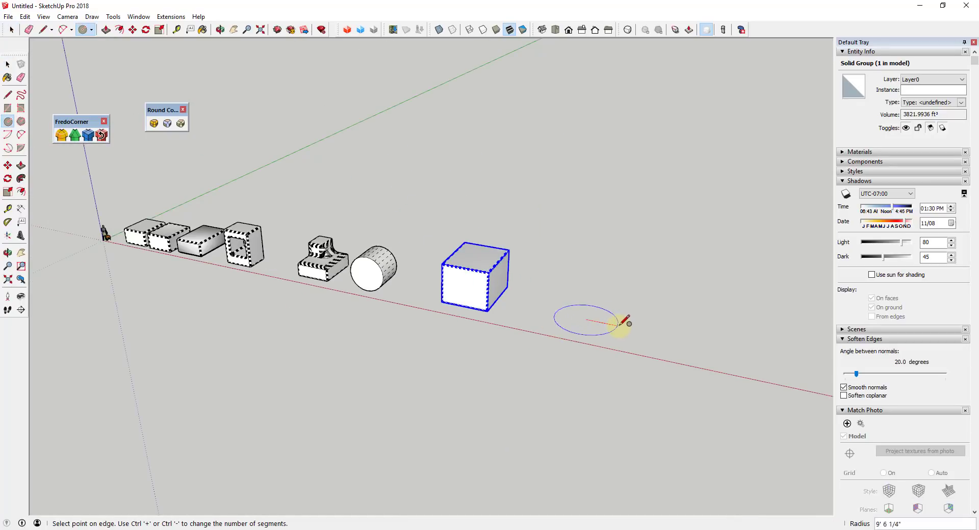
pyautogui.click(621, 323)
pyautogui.press('space')
pyautogui.press('p')
pyautogui.click(592, 326)
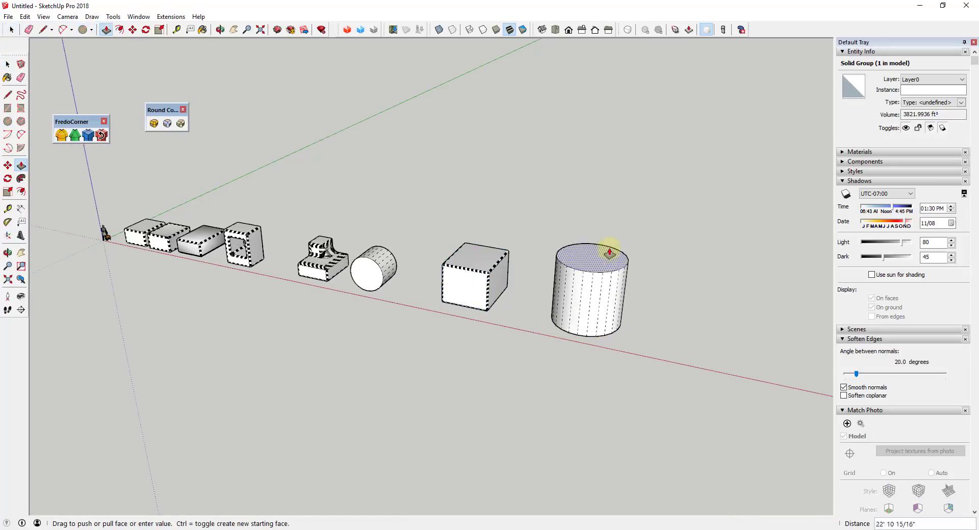
pyautogui.click(609, 245)
pyautogui.press('space')
pyautogui.tripleClick(580, 252)
pyautogui.write('gCylinder')
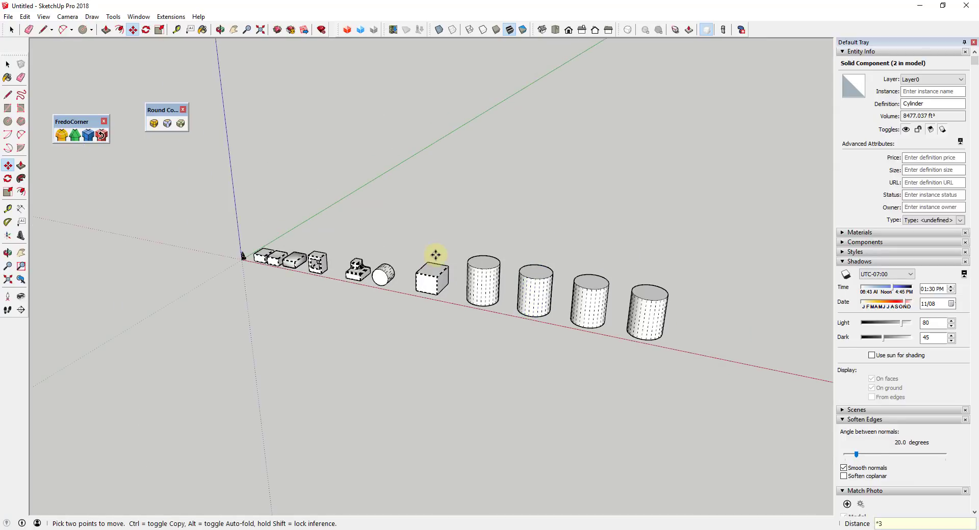
pyautogui.click(43, 16)
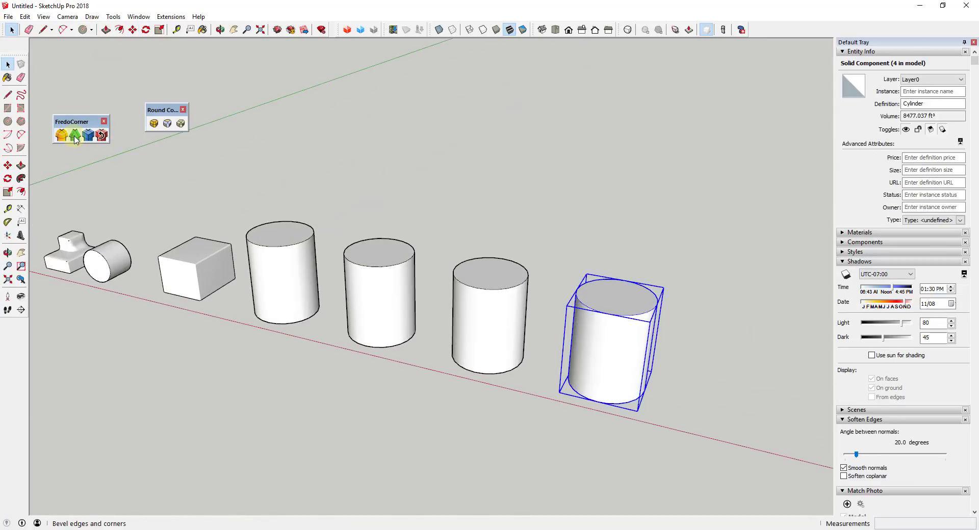
# Apply a FredoCorner bevel to the cylinders' top edges, then exit the bevel tool
pyautogui.click(75, 134)
pyautogui.scroll(5, 688, 345)
pyautogui.click(397, 58)
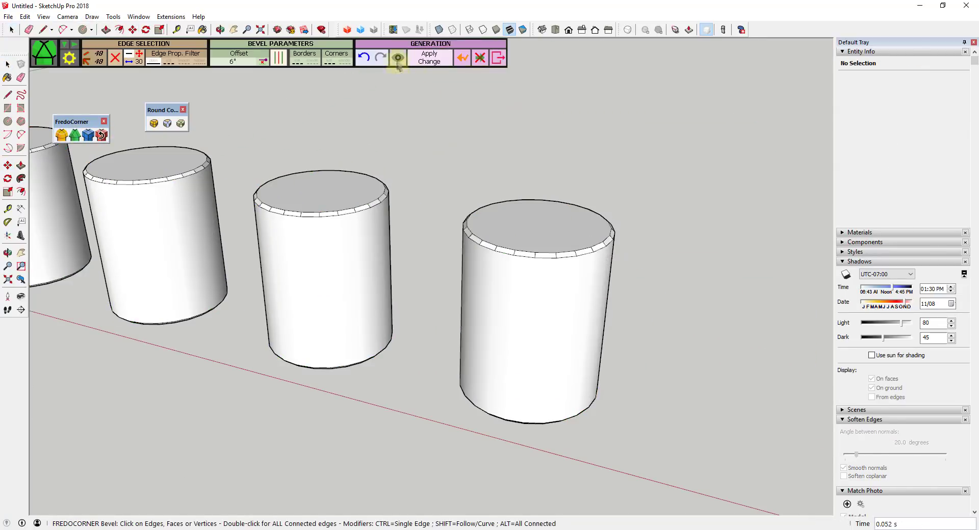
pyautogui.scroll(-3, 684, 265)
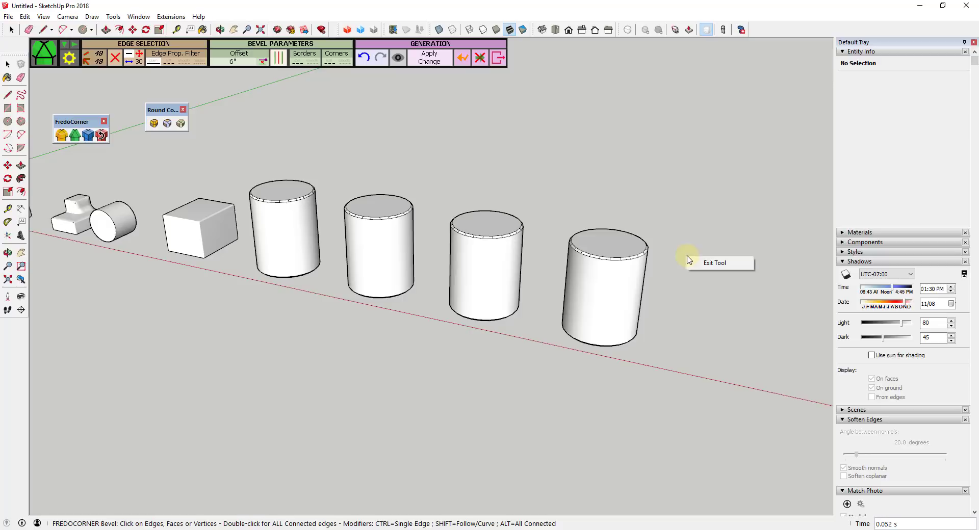
pyautogui.rightClick(610, 292)
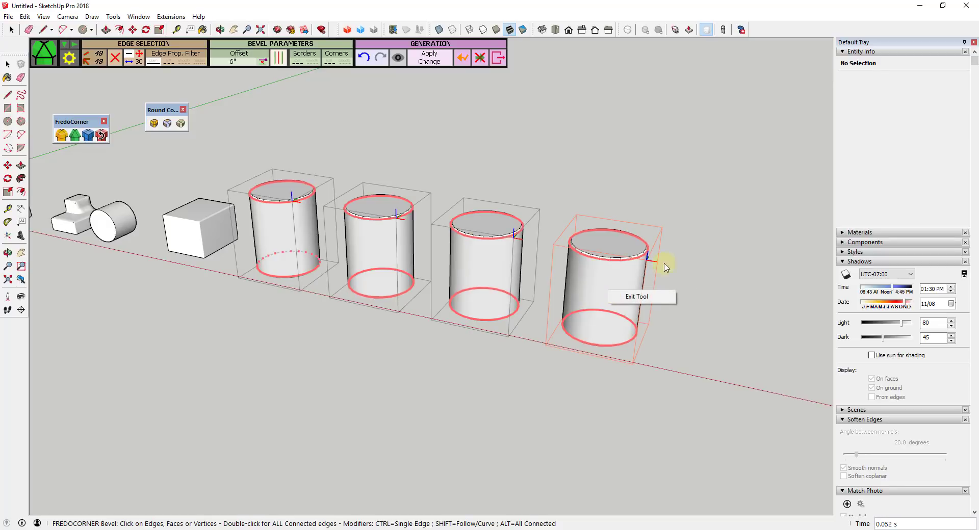
pyautogui.click(666, 267)
pyautogui.click(504, 58)
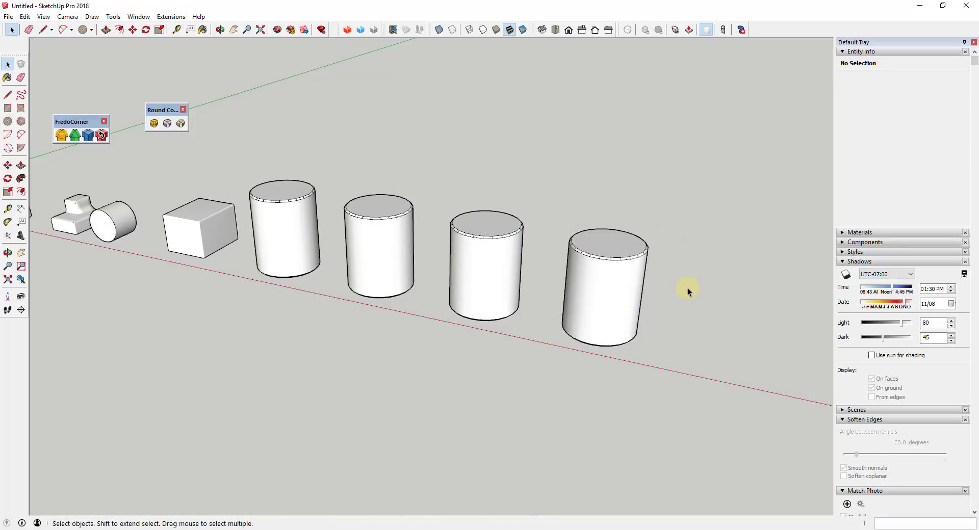
# Reopen the third cylinder's existing bevel for editing with FredoCorner Repair
pyautogui.scroll(2, 687, 287)
pyautogui.scroll(1, 495, 240)
pyautogui.click(102, 135)
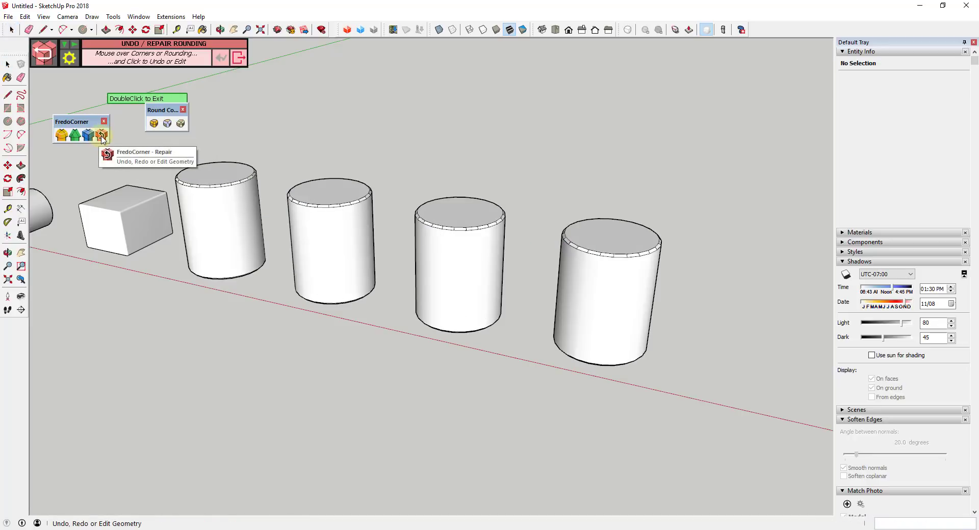
pyautogui.click(465, 255)
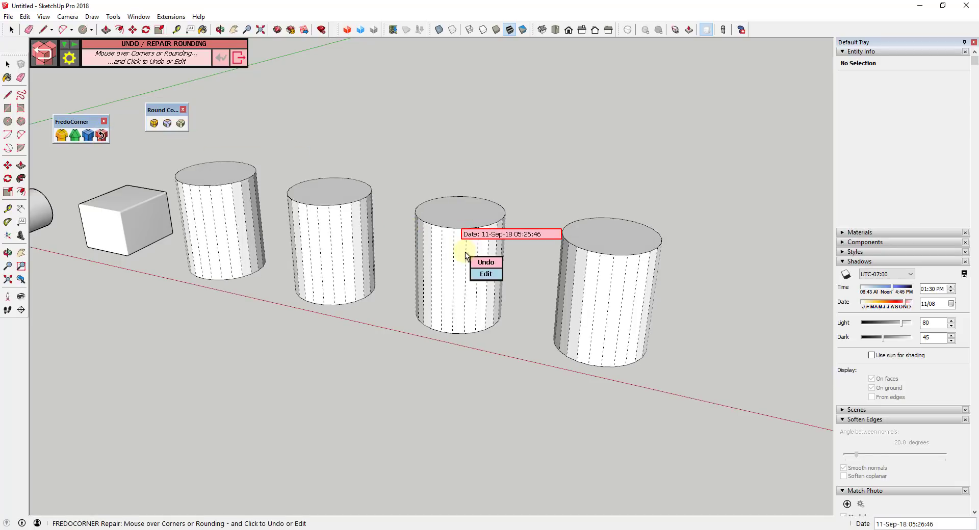
pyautogui.click(484, 275)
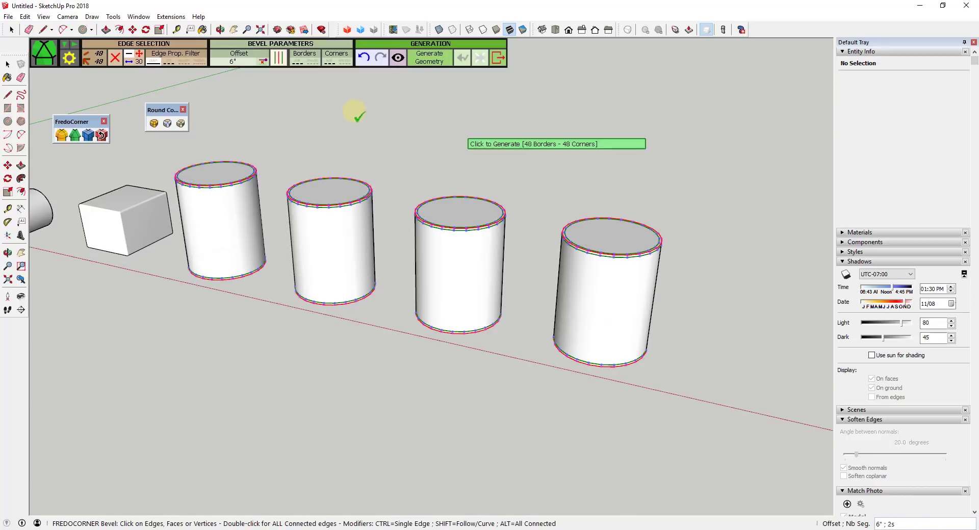
# Preview the bevel and widen its offset from 4 1/4" past 1' 8" toward 2' 10"
pyautogui.click(407, 66)
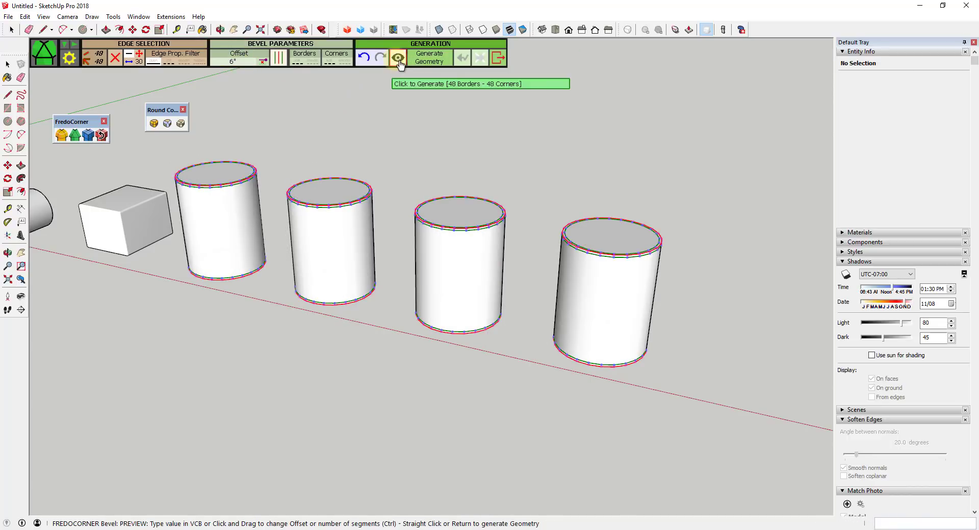
pyautogui.moveTo(751, 240); pyautogui.dragTo(760, 155)
pyautogui.moveTo(710, 271); pyautogui.dragTo(710, 194)
pyautogui.moveTo(704, 284)
pyautogui.mouseDown()
pyautogui.moveTo(711, 211)
pyautogui.moveTo(706, 280)
pyautogui.moveTo(706, 239)
pyautogui.moveTo(694, 291)
pyautogui.mouseUp()
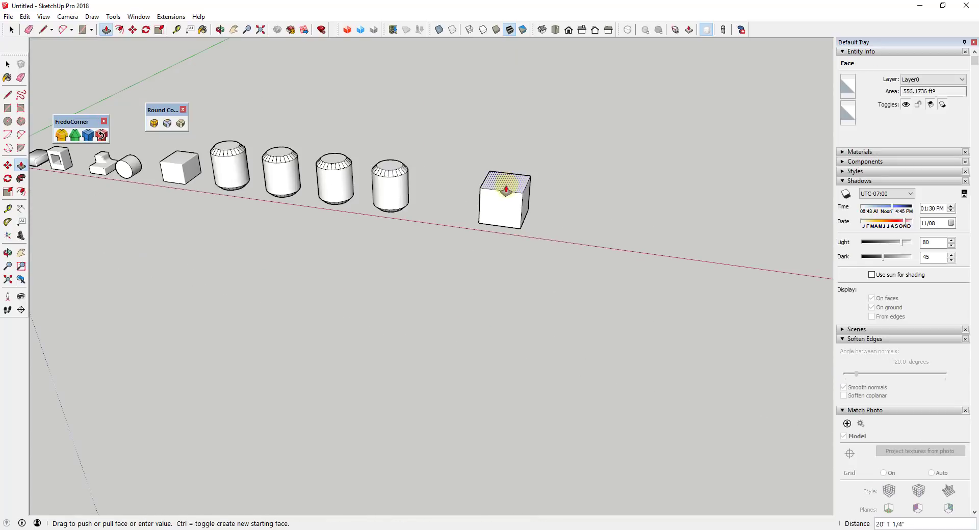
# Window-select the new cube's geometry and make it a group
pyautogui.press('space')
pyautogui.moveTo(430, 142); pyautogui.dragTo(574, 259)
pyautogui.rightClick(510, 194)
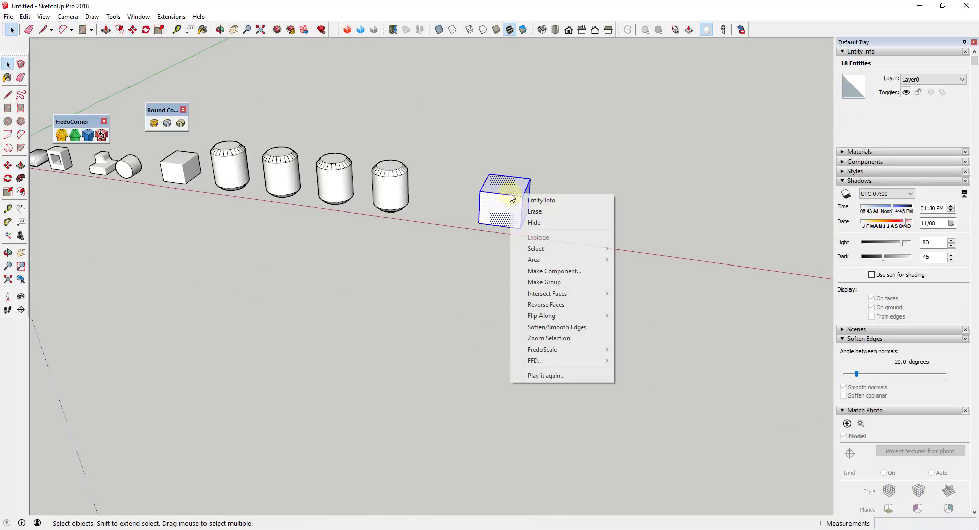
pyautogui.click(563, 192)
# Generate FredoCorner subdivision geometry on the grouped cube
pyautogui.scroll(5, 510, 196)
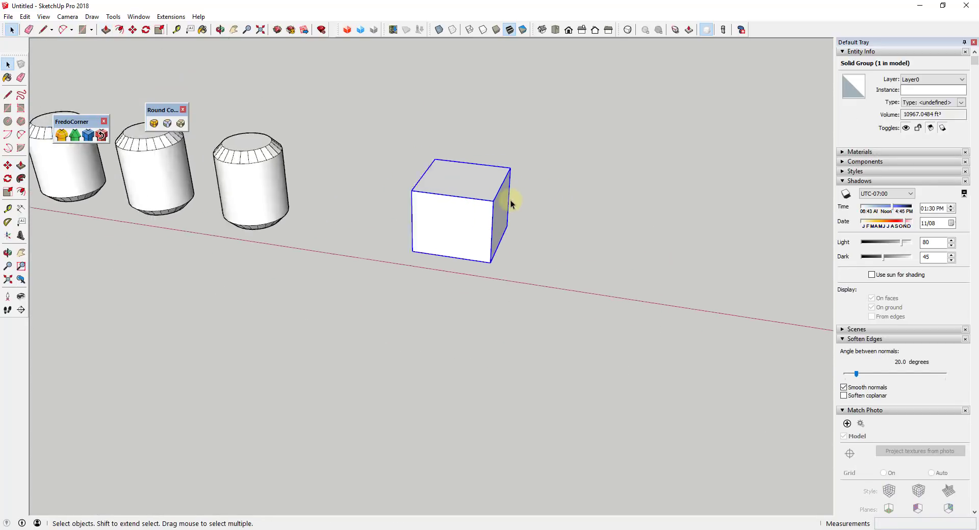
pyautogui.click(93, 137)
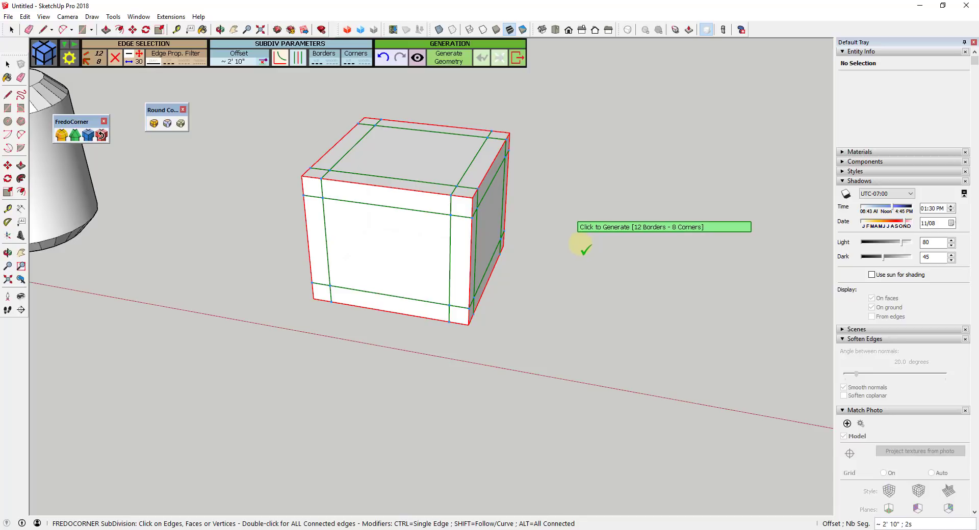
pyautogui.click(587, 246)
# Show the cube as a smoothed subdivided mesh and raise the subdivision level twice
pyautogui.press('space')
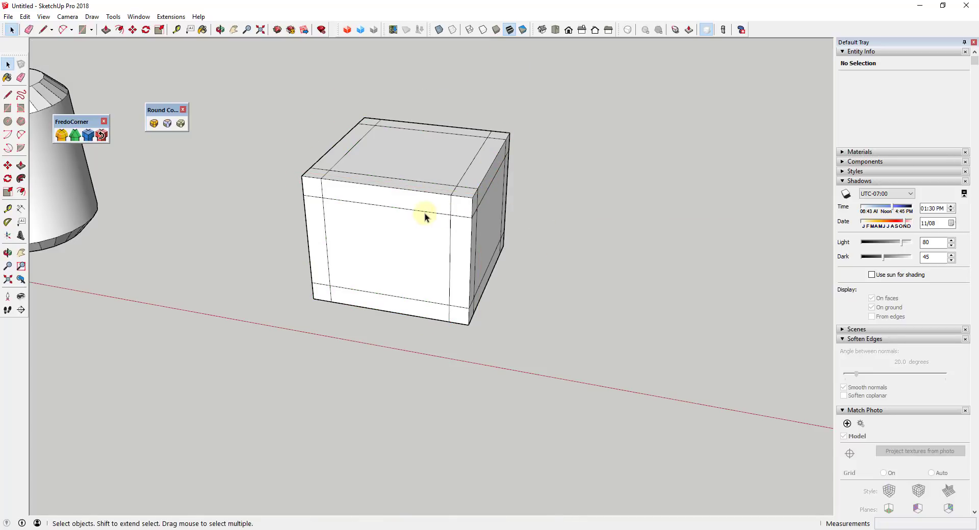
pyautogui.click(421, 235)
pyautogui.scroll(3, 396, 216)
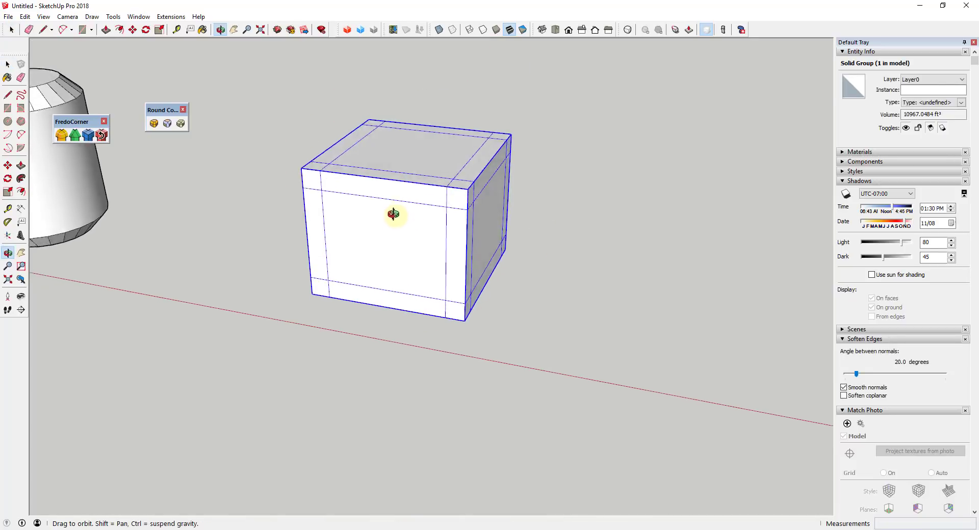
pyautogui.click(627, 30)
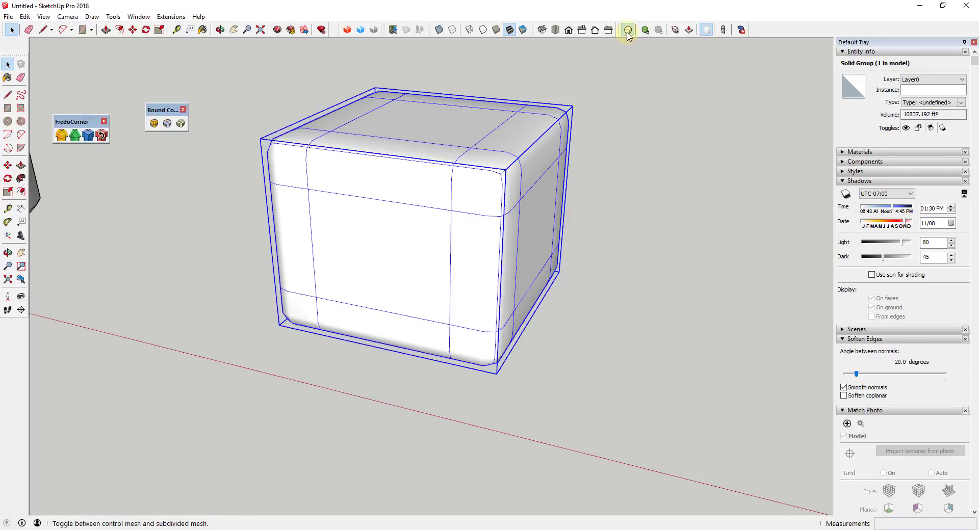
pyautogui.click(645, 29)
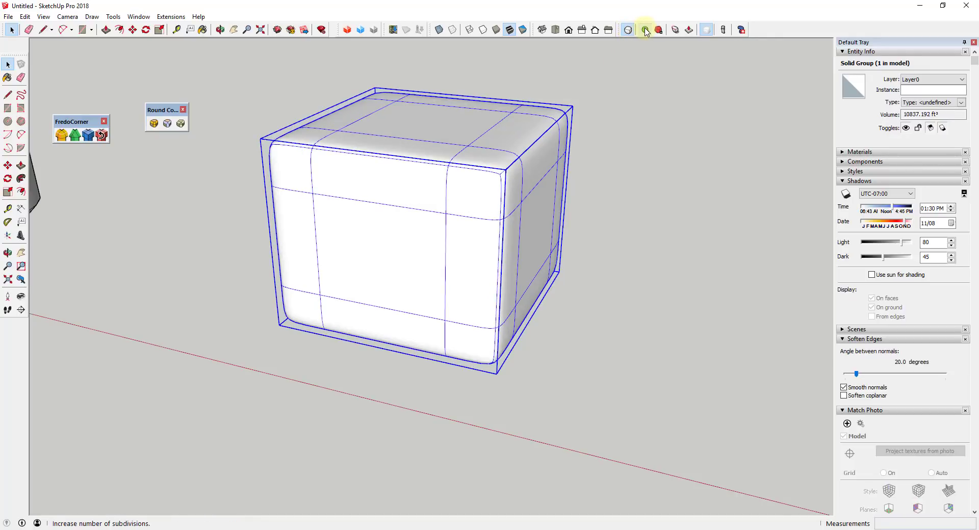
pyautogui.click(646, 30)
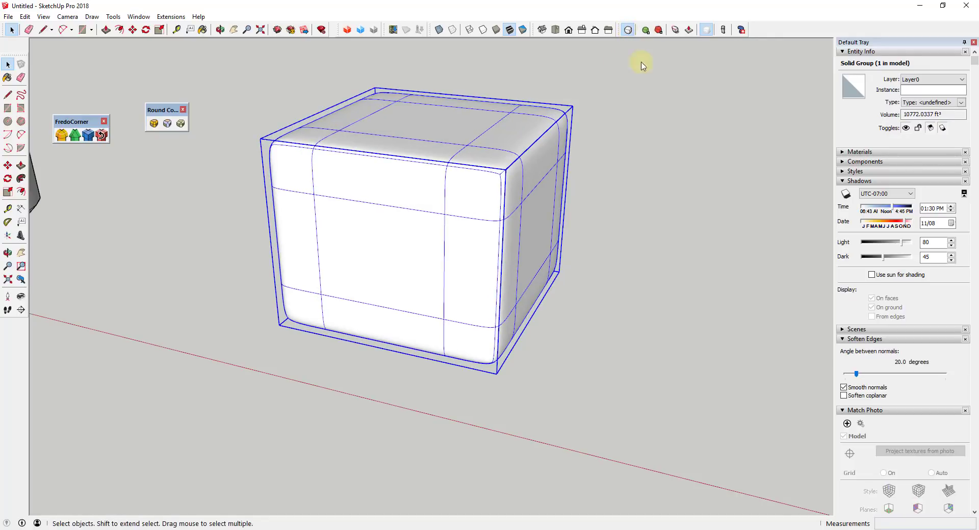
pyautogui.moveTo(494, 246); pyautogui.dragTo(873, 225, button='middle')
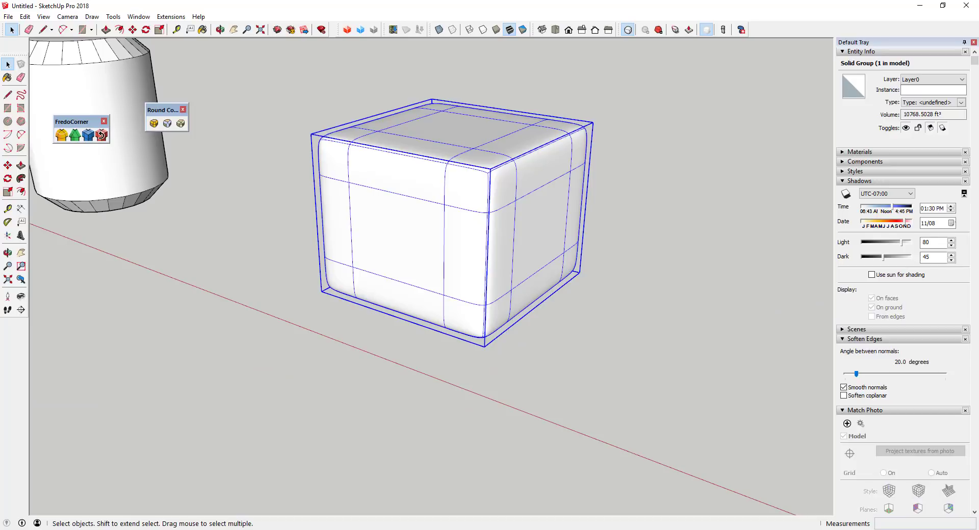
pyautogui.scroll(-4, 584, 220)
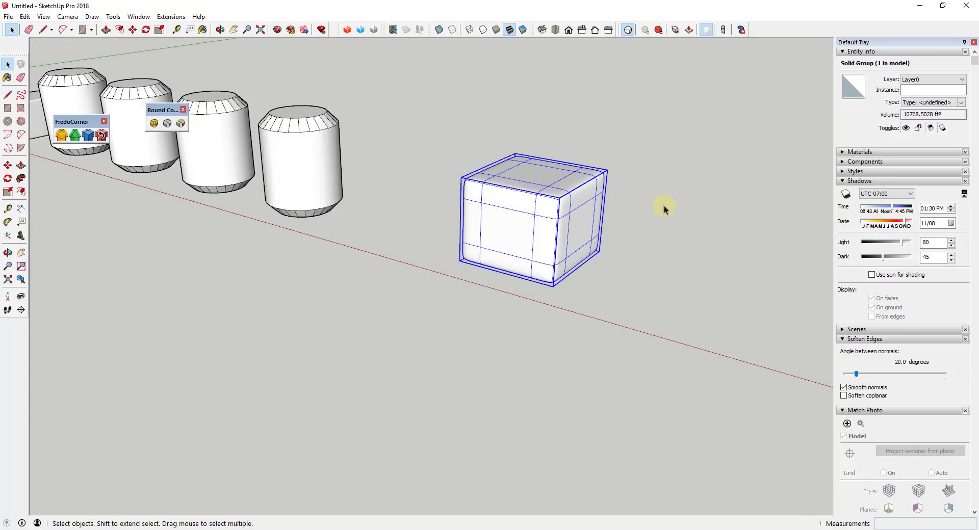